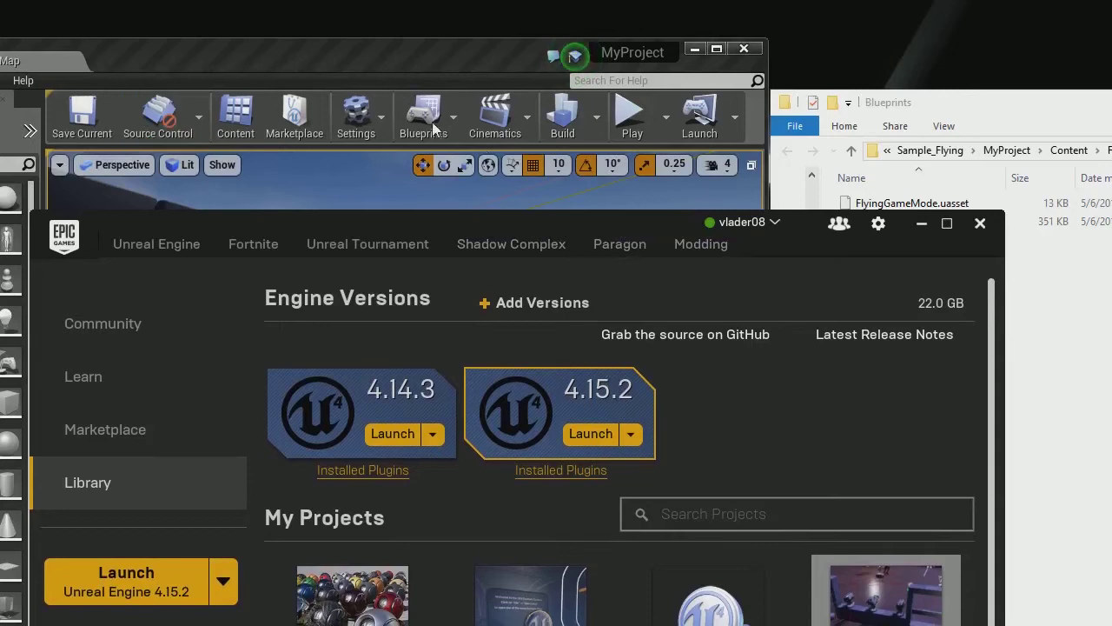
Step: Minimize the Epic Games Launcher so the project editor and the Blueprints file folder are unobstructed
left_click_drag(543, 222, 530, 619)
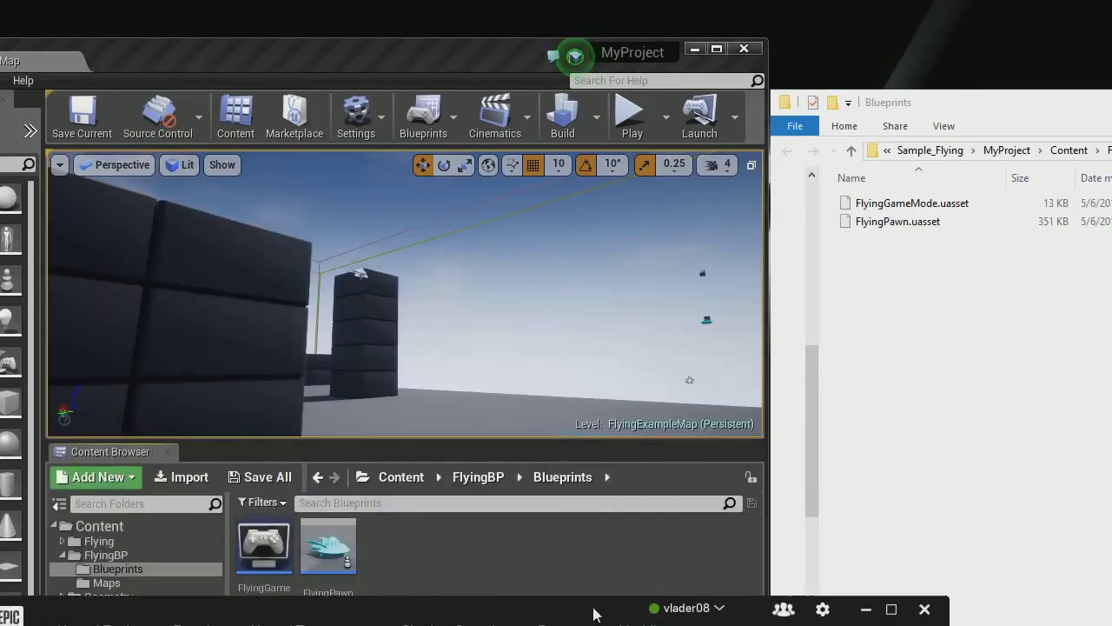
left_click_drag(608, 616, 663, 227)
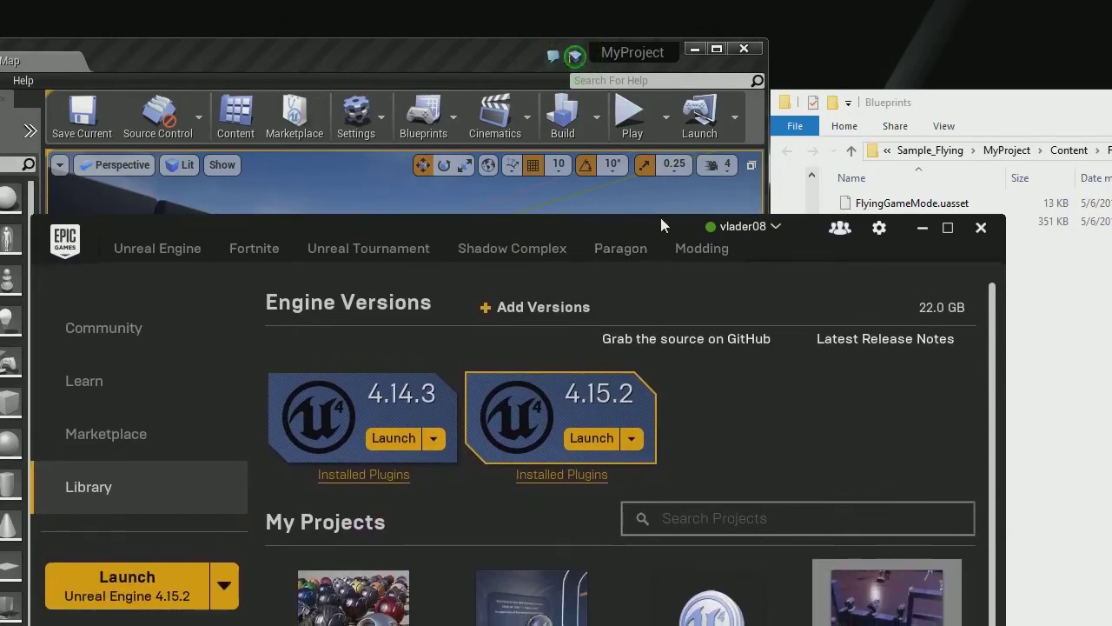
left_click_drag(661, 231, 660, 213)
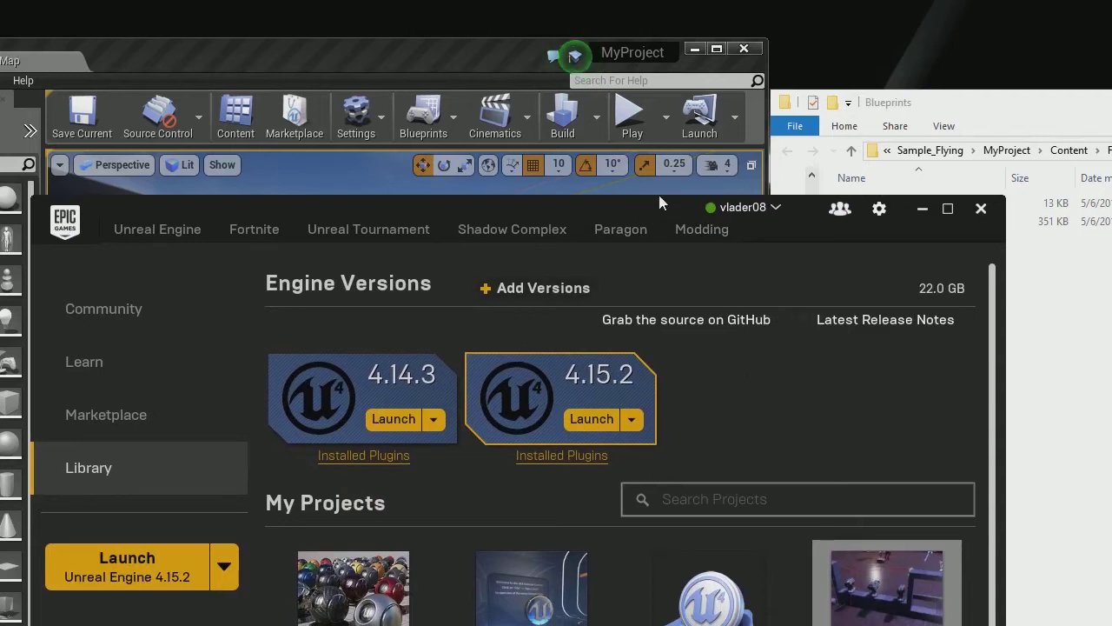
left_click_drag(659, 203, 654, 190)
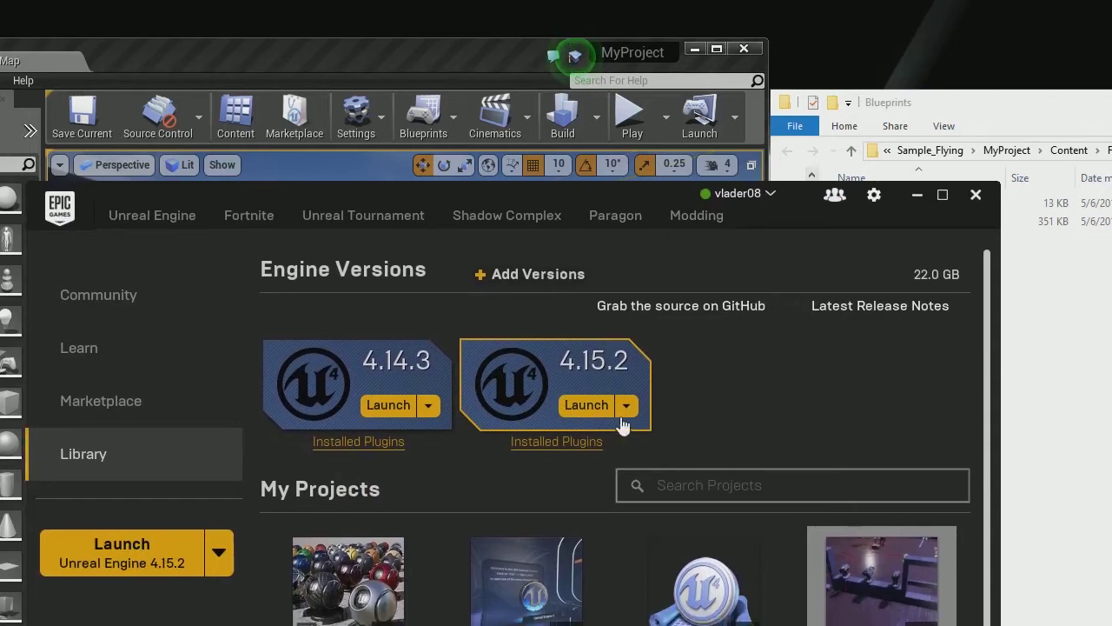
left_click(917, 196)
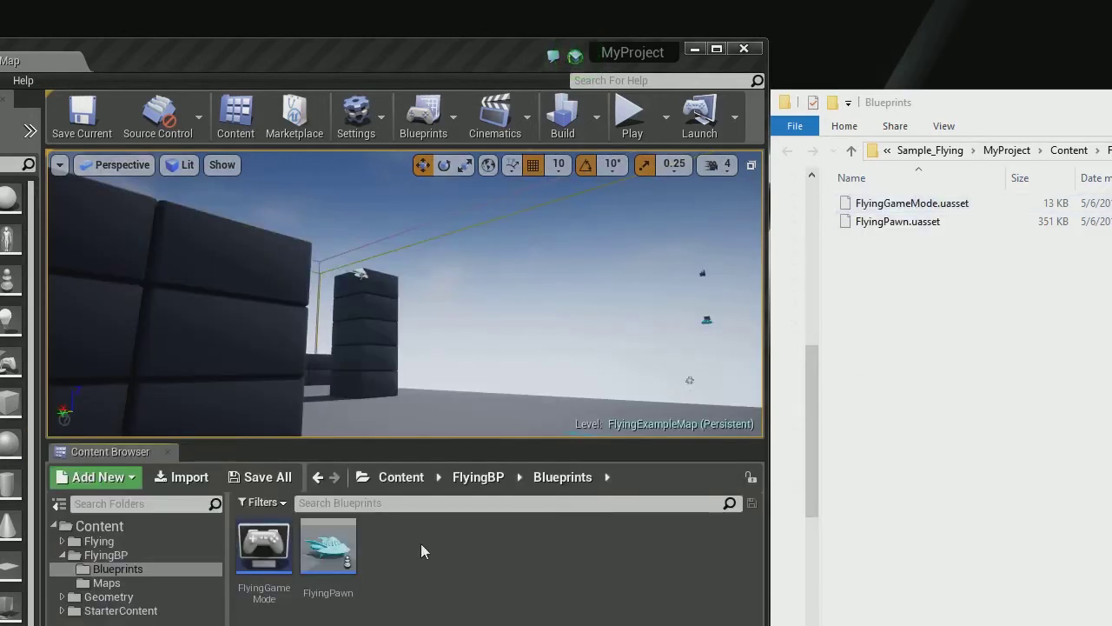
Step: Create a new Actor Blueprint class named ShouldNotExist in the FlyingBP Blueprints folder of the project
left_click_drag(956, 282, 835, 183)
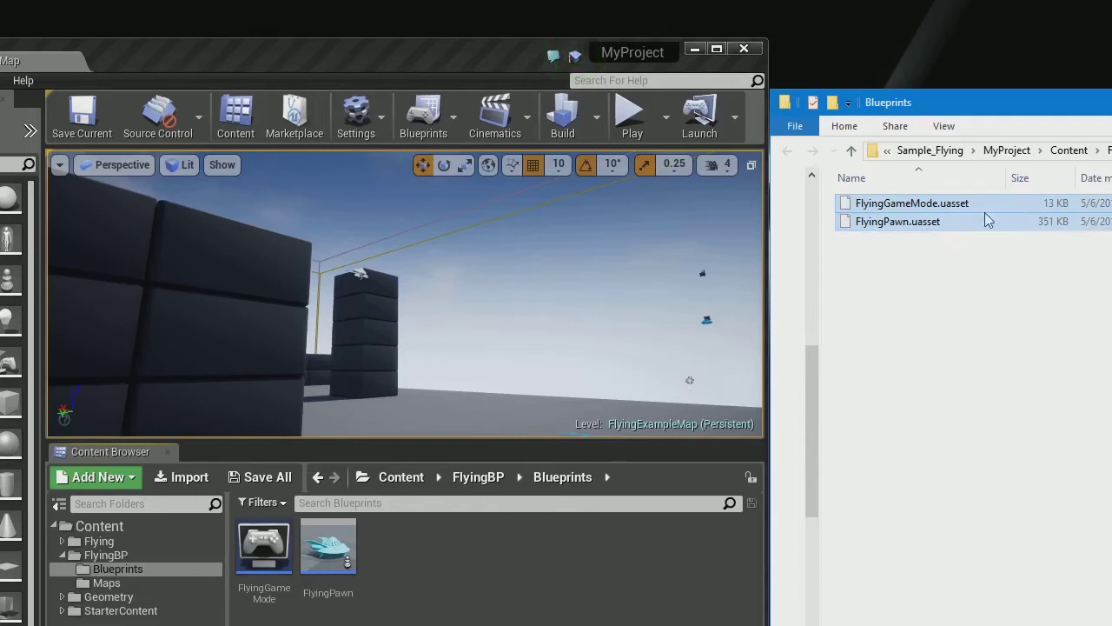
left_click(436, 549)
right_click(440, 551)
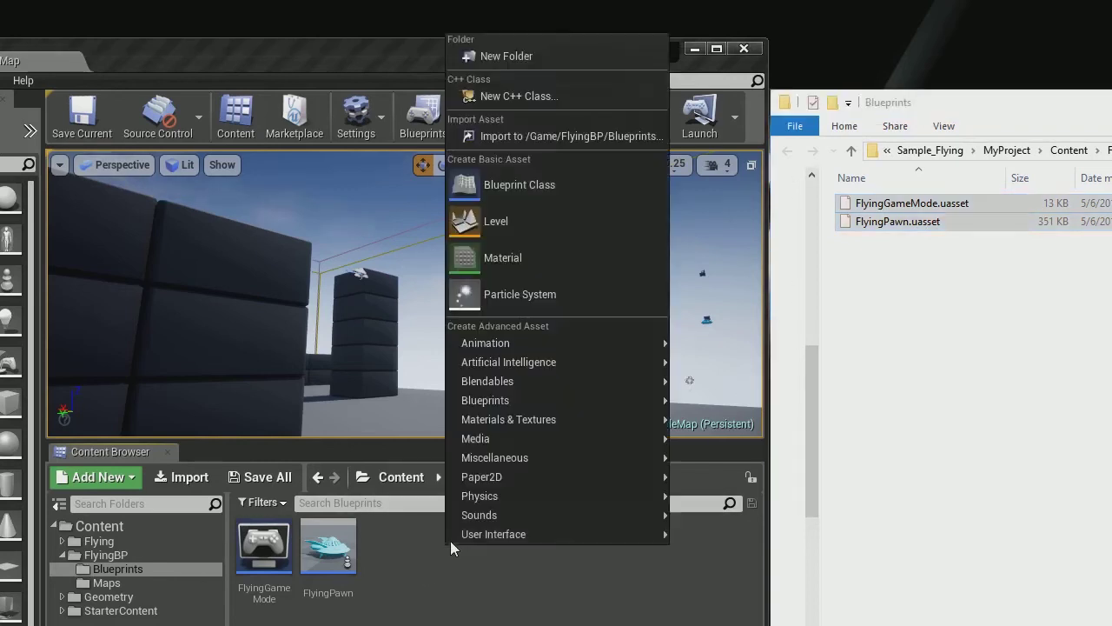
left_click(551, 195)
left_click(474, 136)
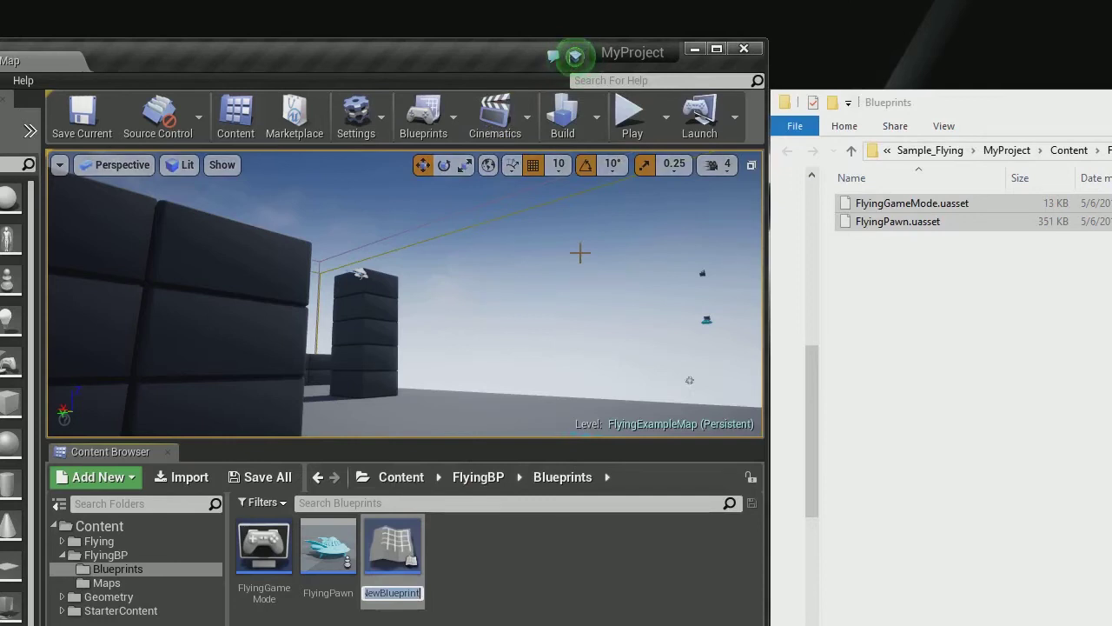
type("ShouldNot")
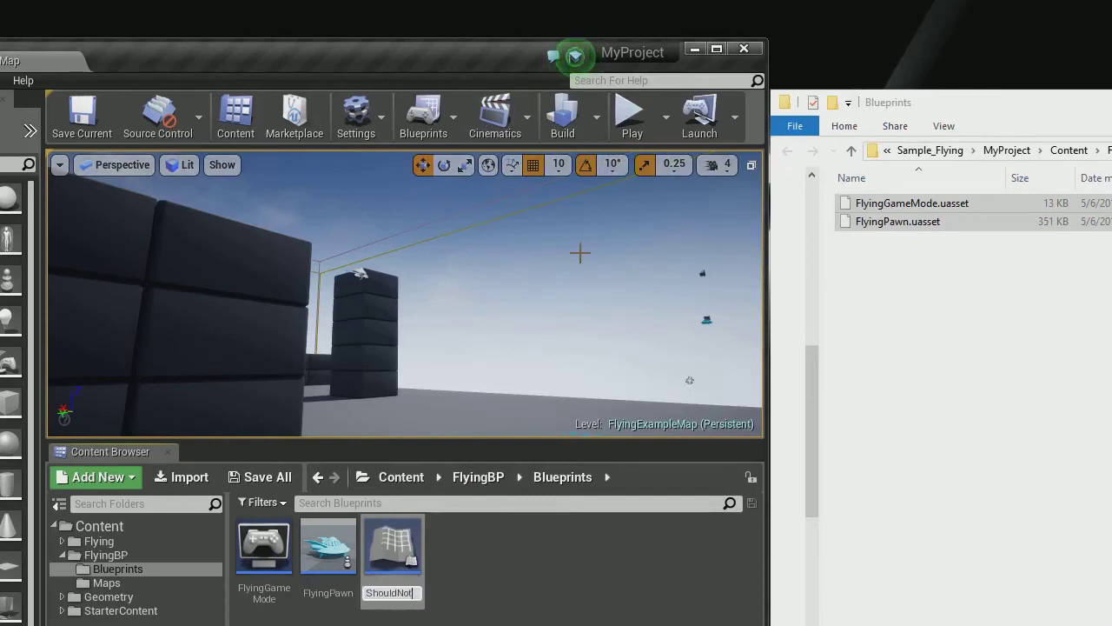
type("Exist")
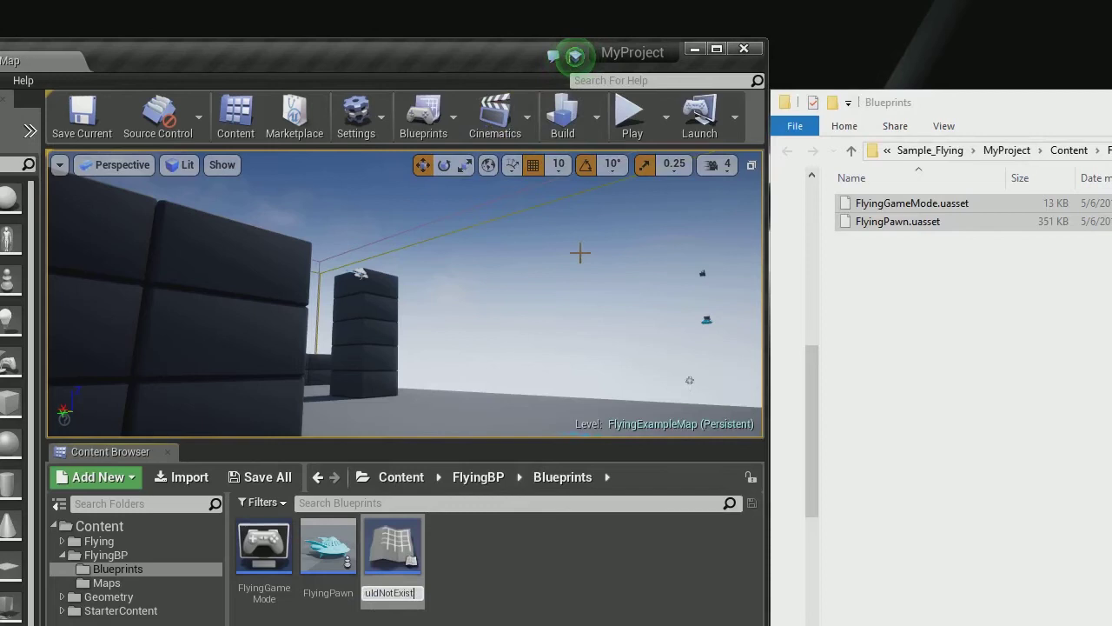
key("Return")
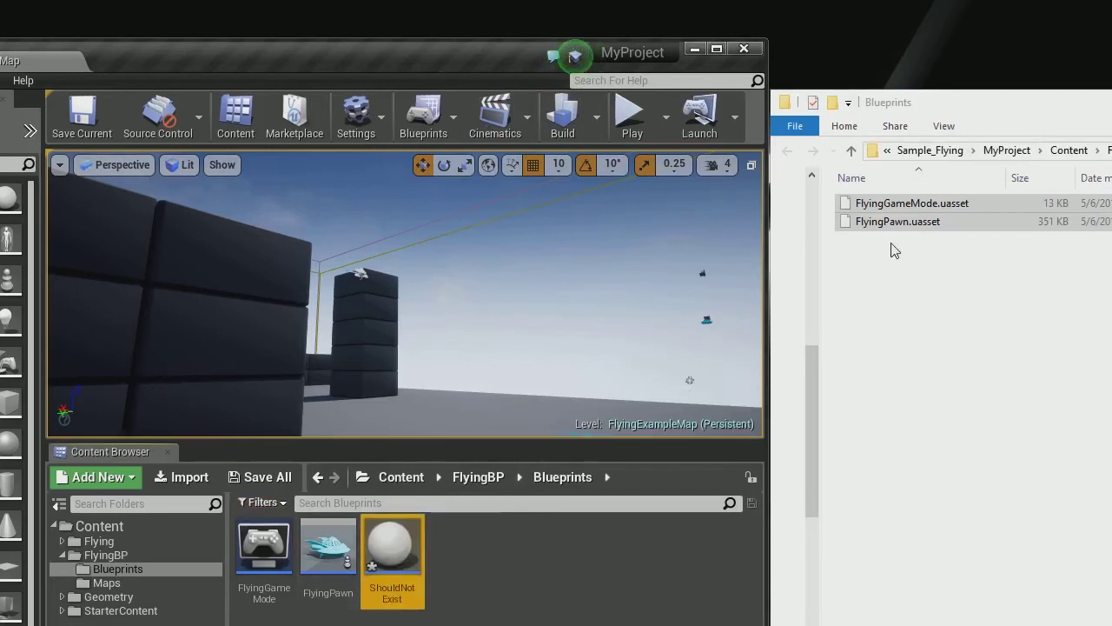
Step: Rename the ShouldNotExist Blueprint to ShouldExist
left_click_drag(964, 336, 658, 506)
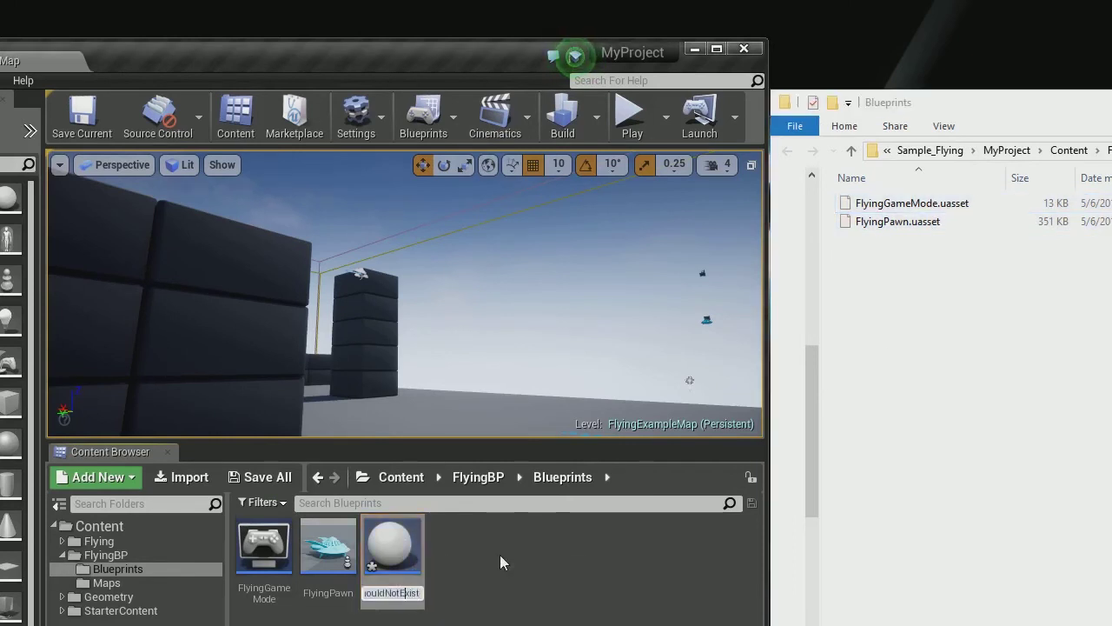
key("Left")
key("Left")
key("Left")
key("Left")
key("Left")
key("BackSpace")
key("BackSpace")
key("BackSpace")
key("Return")
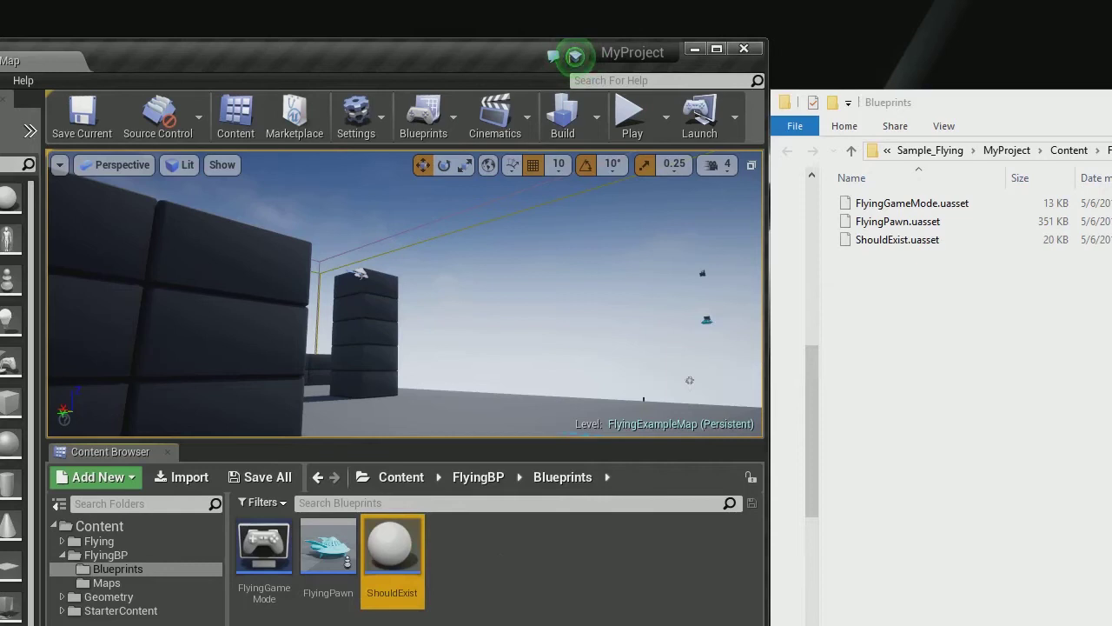
Step: Save all modified project content, reviewing the /Game/FlyingBP/Blueprints/ShouldNotExist entry in the save list
left_click(951, 247)
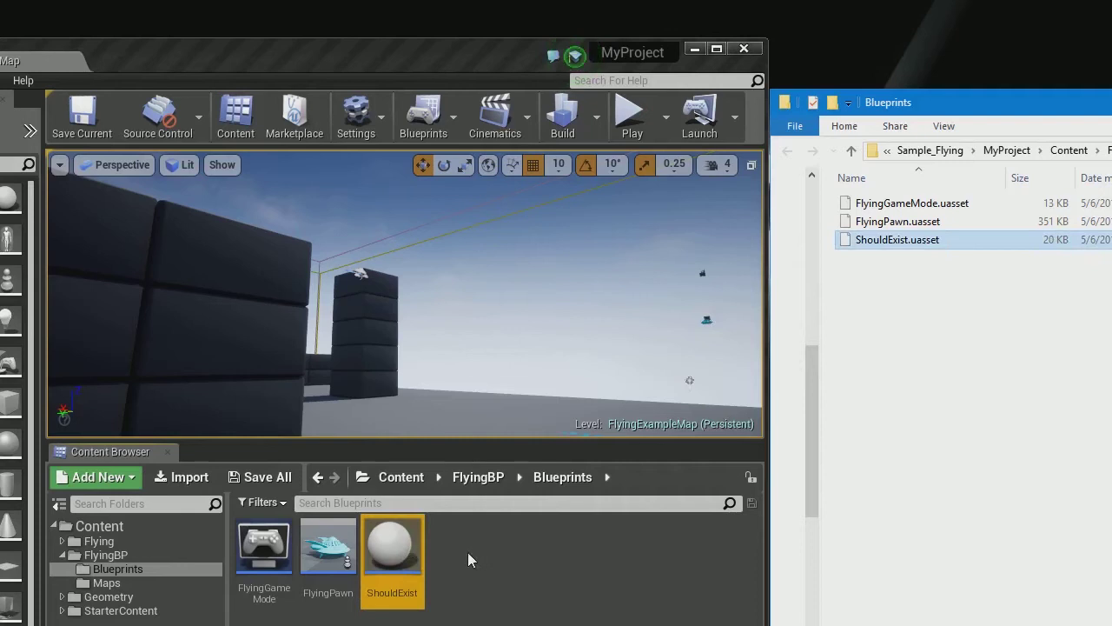
left_click(266, 480)
left_click_drag(709, 154, 540, 124)
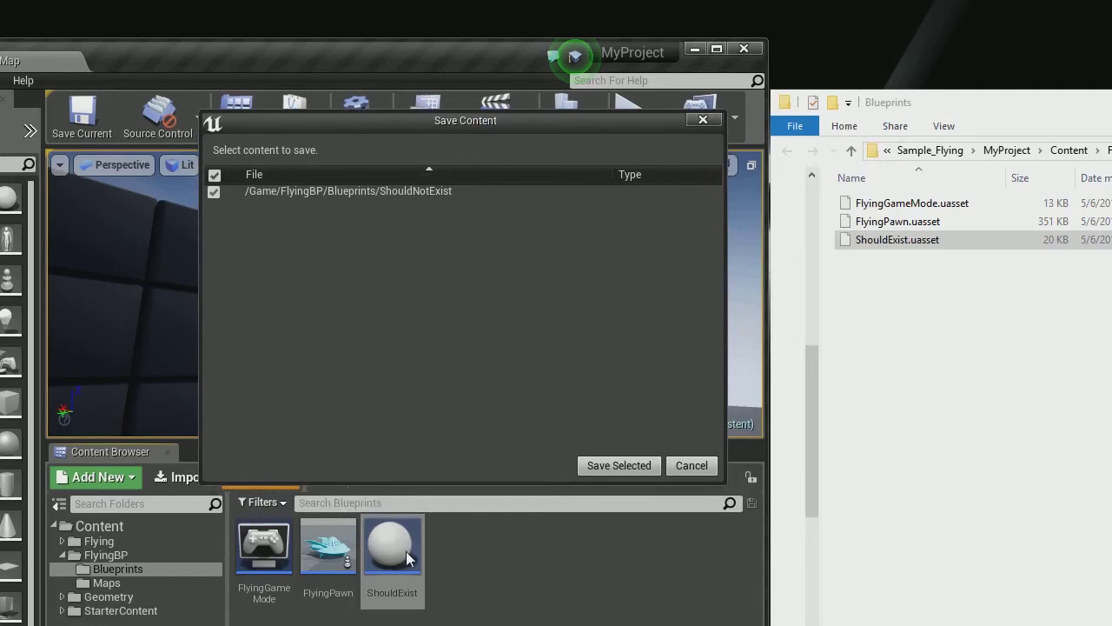
left_click_drag(572, 120, 601, 129)
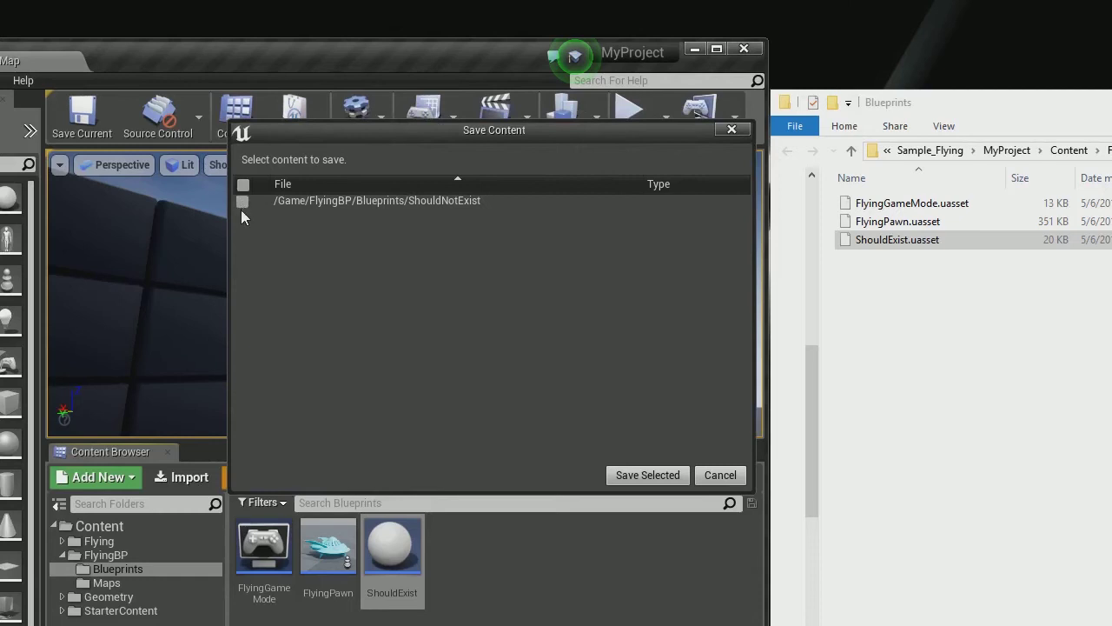
left_click(647, 475)
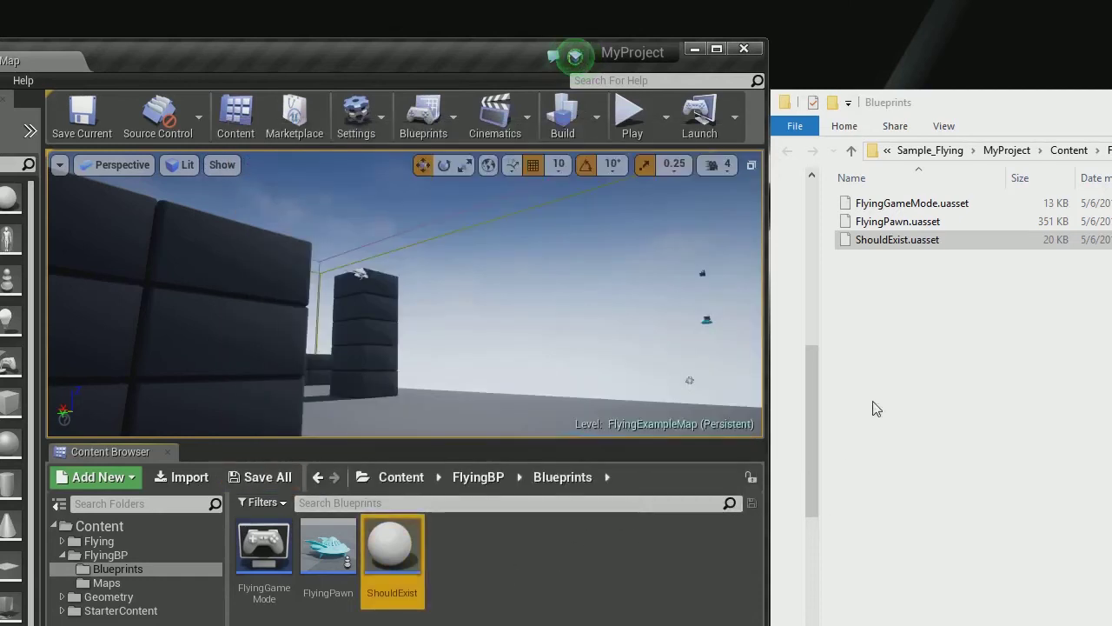
Step: Delete the ShouldExist.uasset and ShouldNotExist.uasset files from the Blueprints folder on disk
left_click(959, 260)
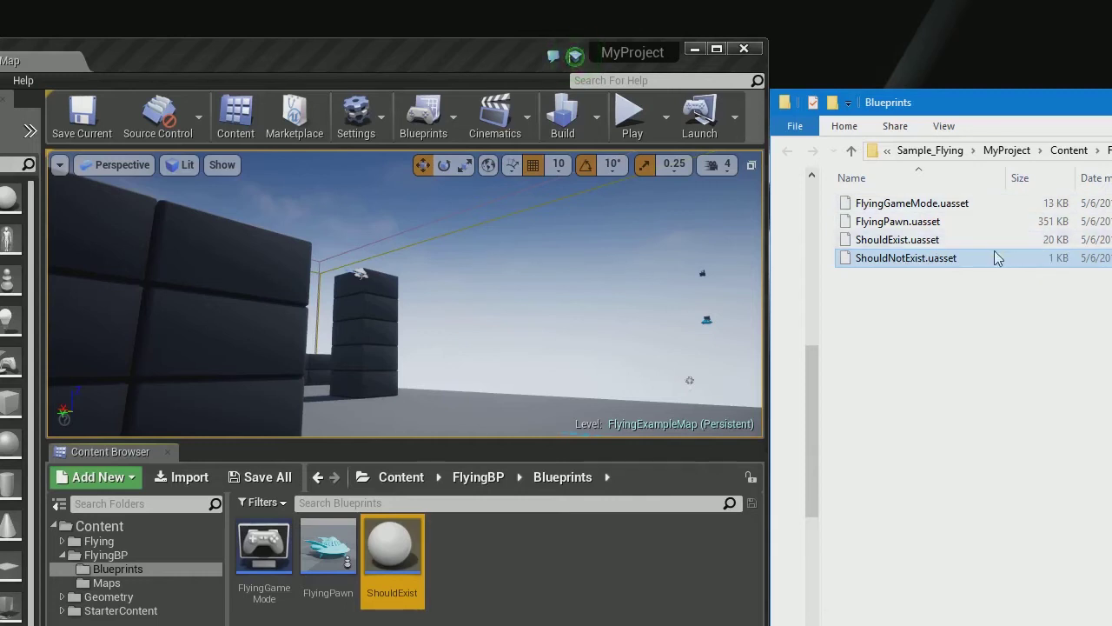
mouse_move(398, 540)
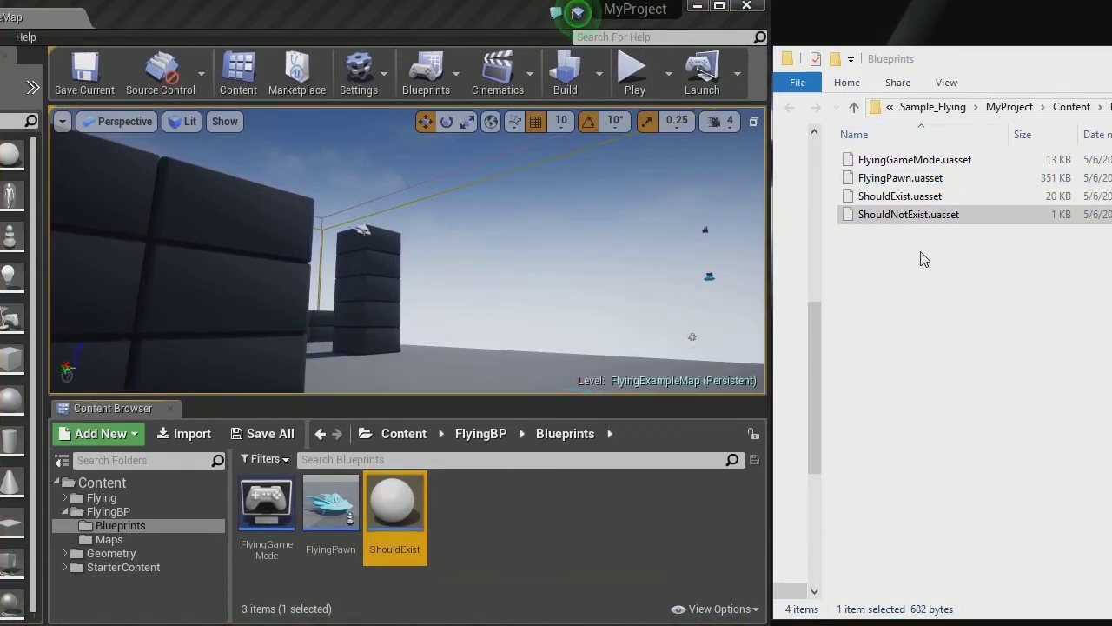
left_click_drag(924, 260, 890, 193)
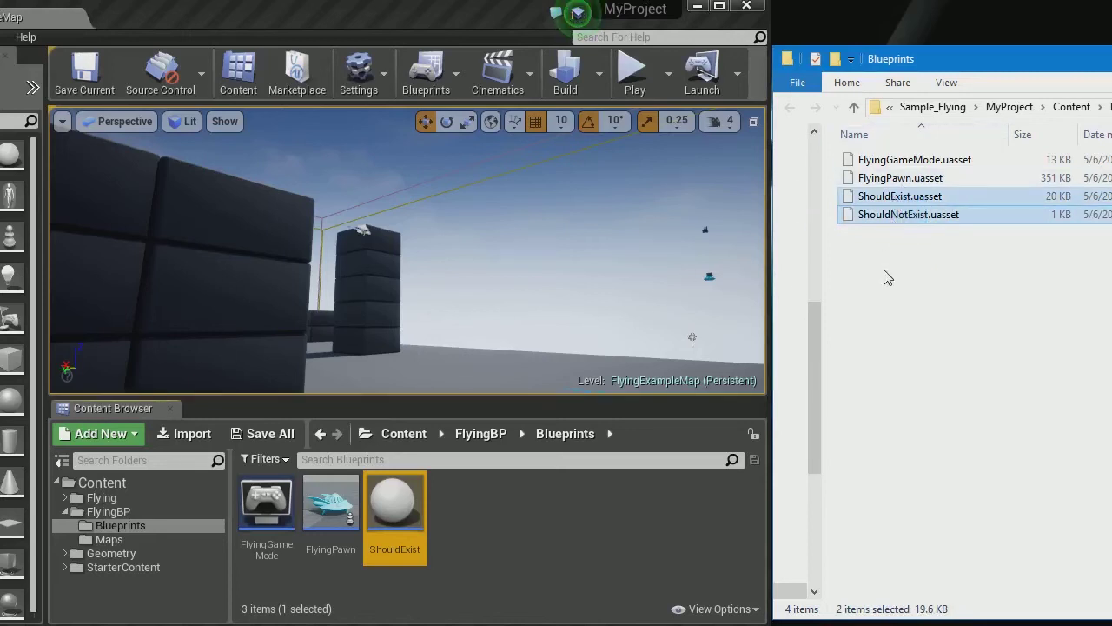
left_click_drag(923, 263, 901, 187)
key("Delete")
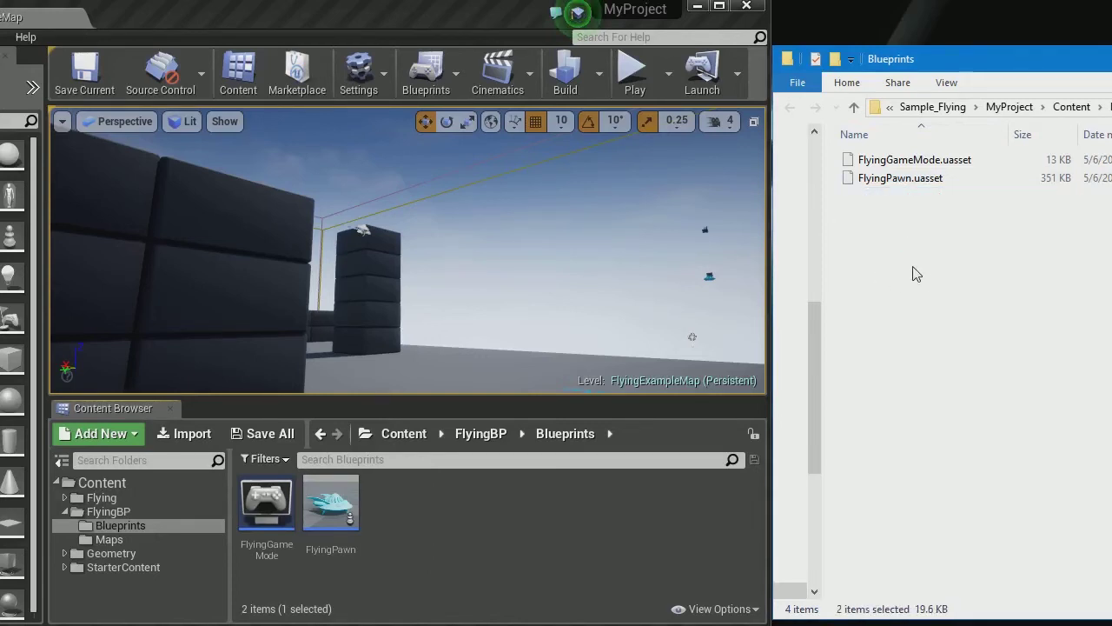
Step: Try to create another Actor Blueprint named ShouldExist in the project's Blueprints folder
left_click(412, 527)
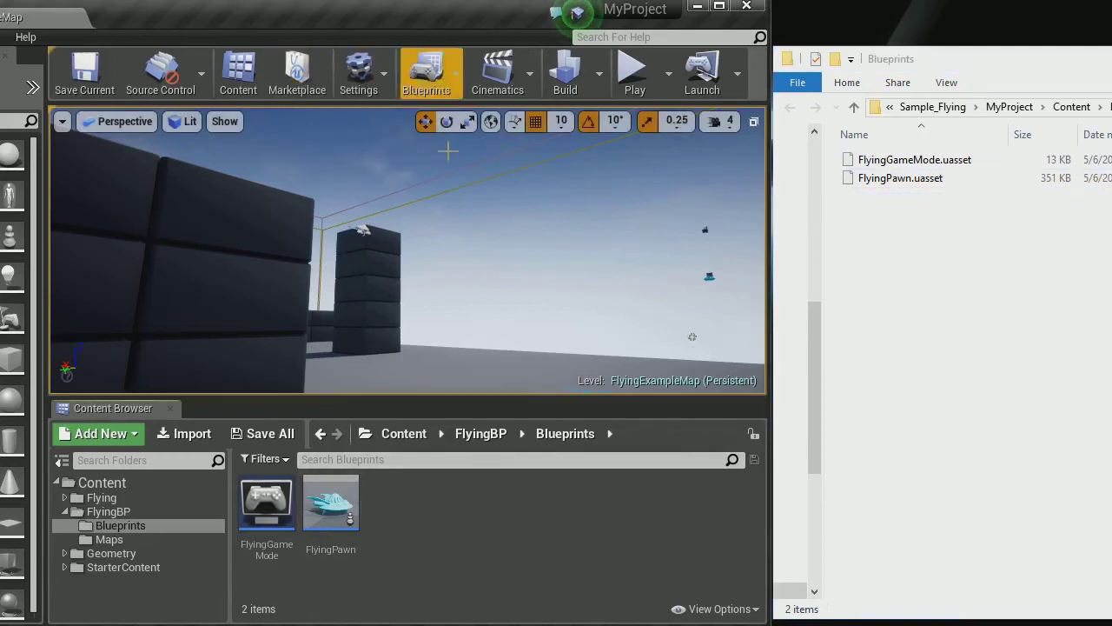
right_click(404, 518)
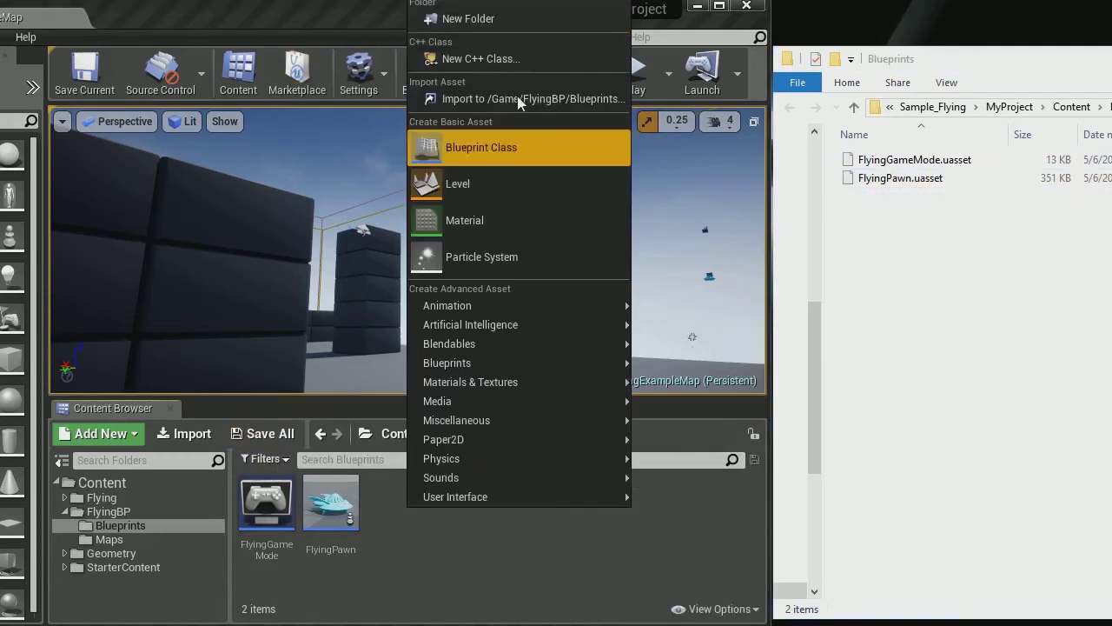
left_click(509, 148)
left_click(492, 91)
type("S")
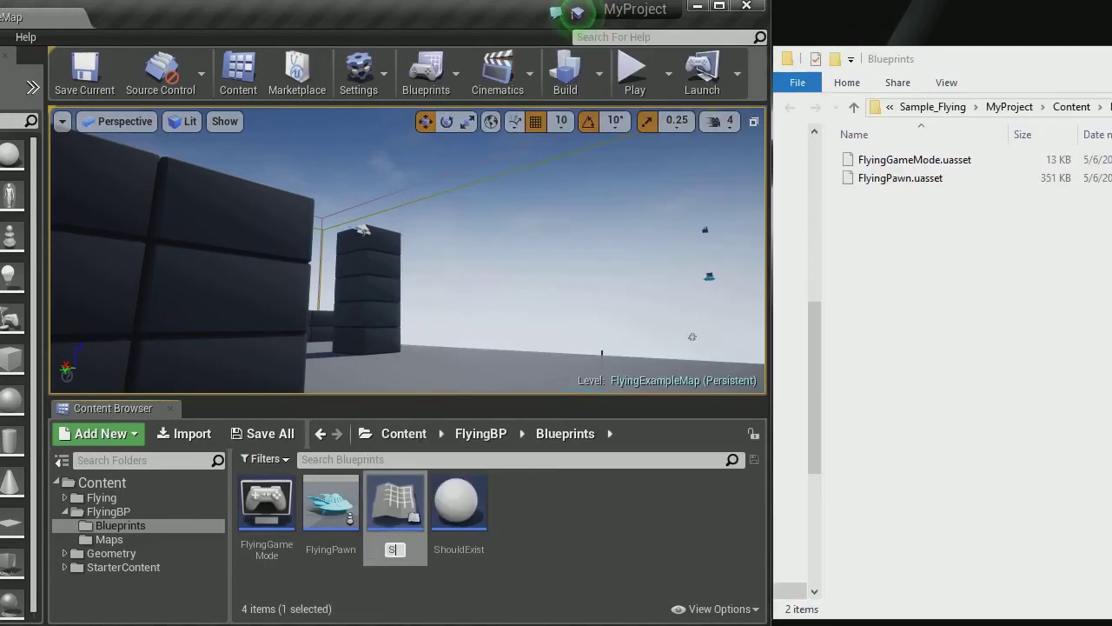
type("houldExist")
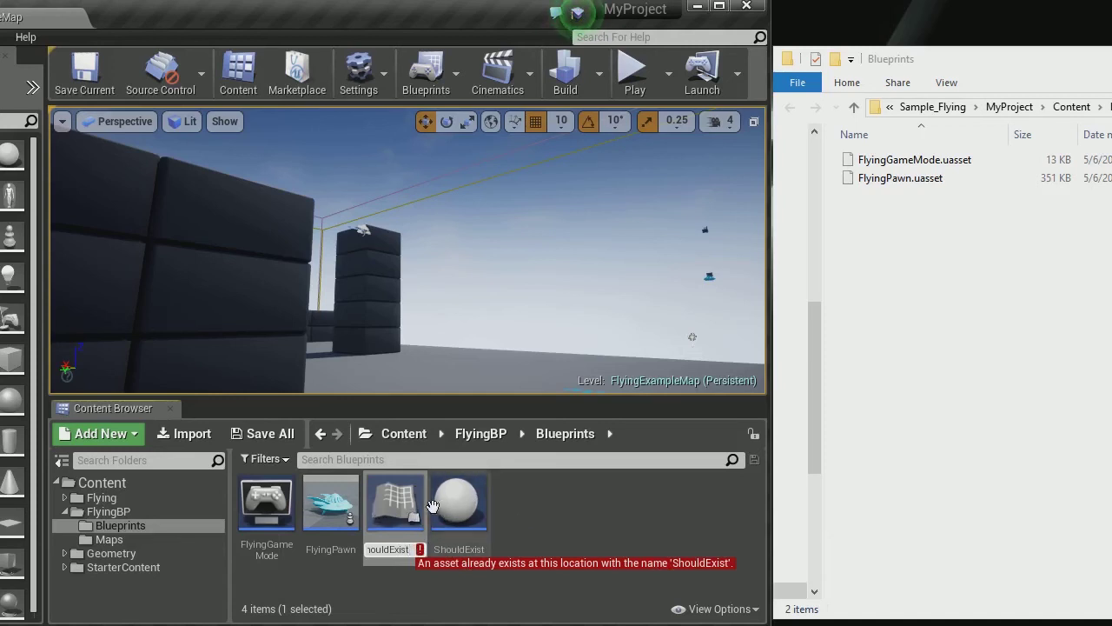
key("Escape")
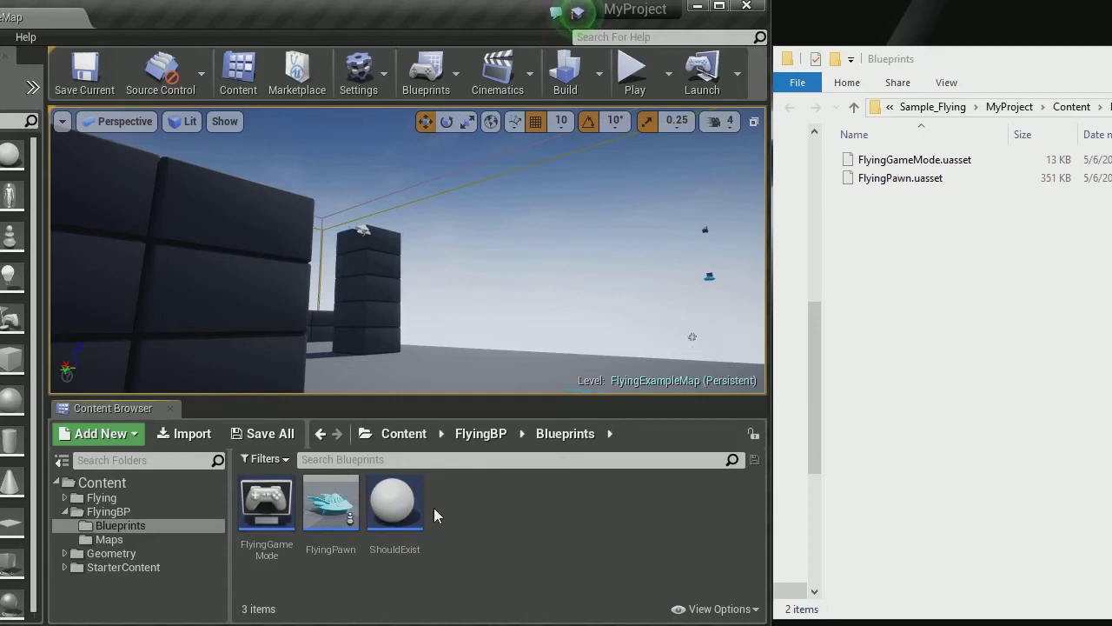
Step: Open the ShouldExist Blueprint to check it against the files on disk, and close it again
double_click(396, 501)
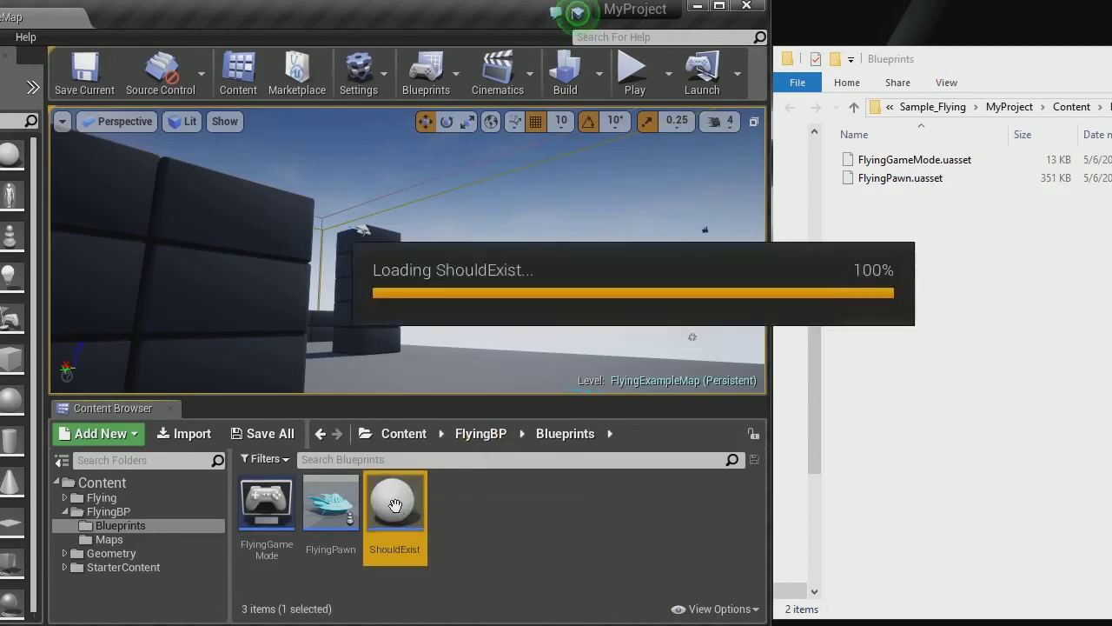
left_click_drag(342, 15, 437, 21)
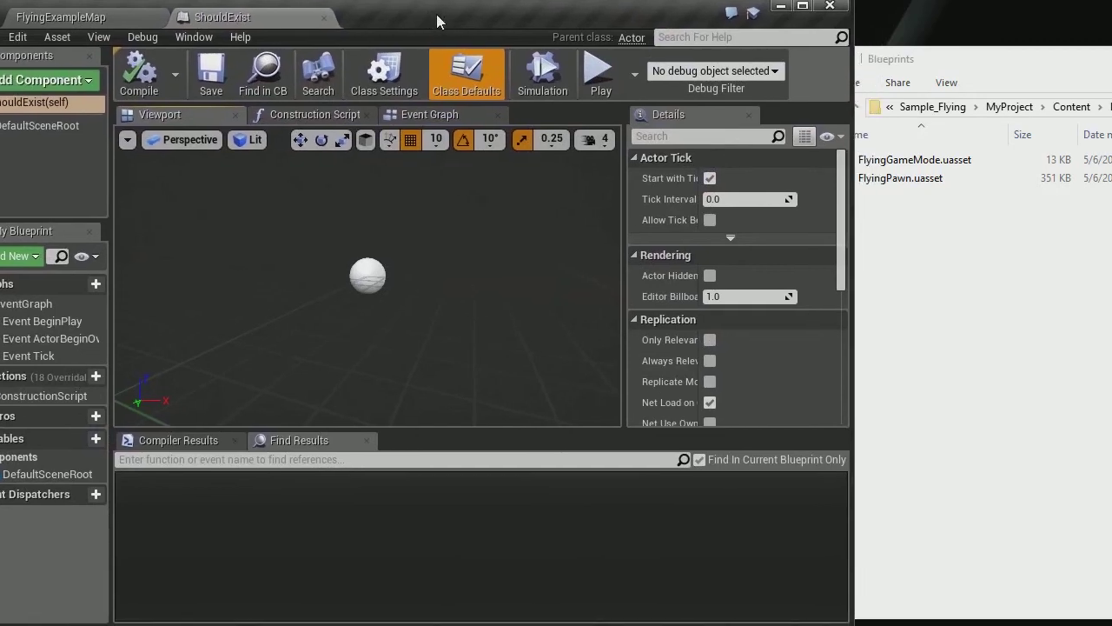
left_click(1031, 193)
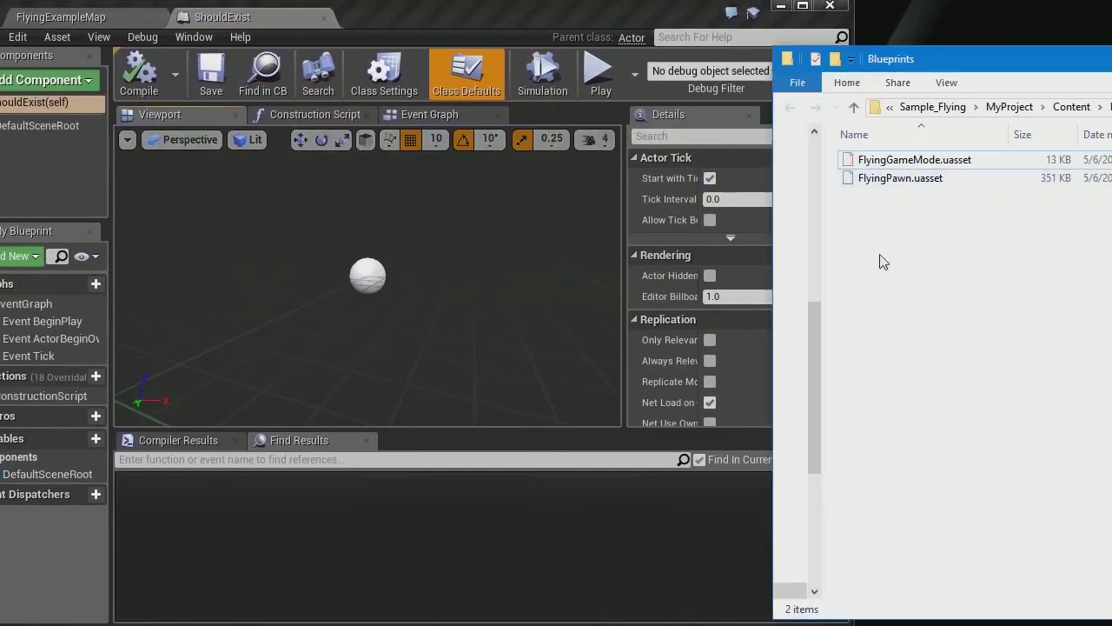
left_click(325, 18)
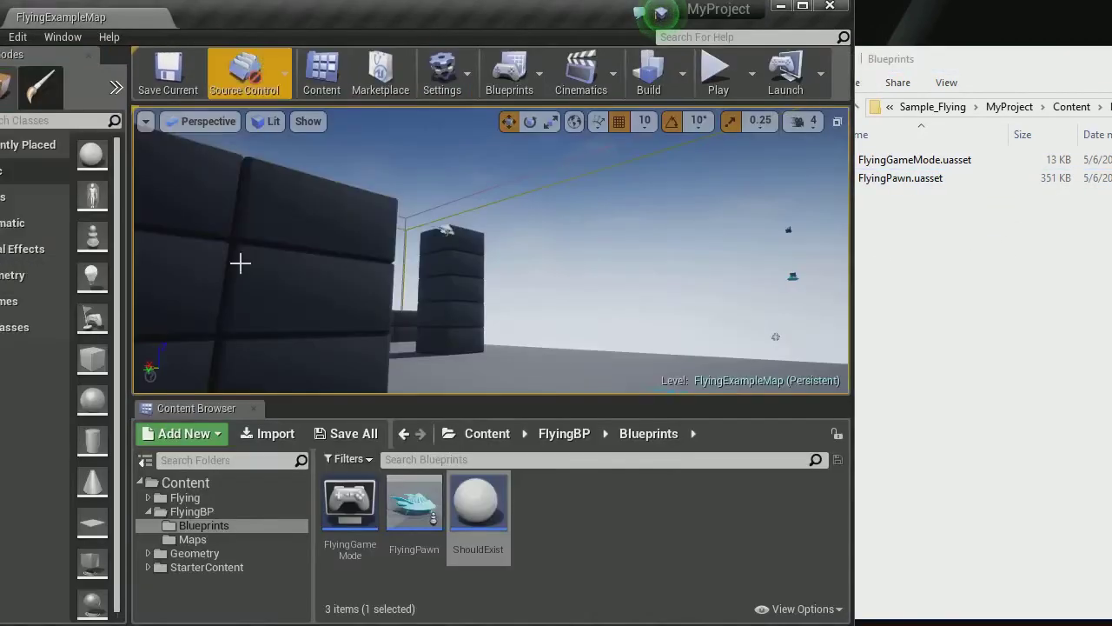
Step: Save all project content and check the Blueprints folder on disk for the ShouldExist file
left_click_drag(1, 39, 52, 42)
left_click(37, 39)
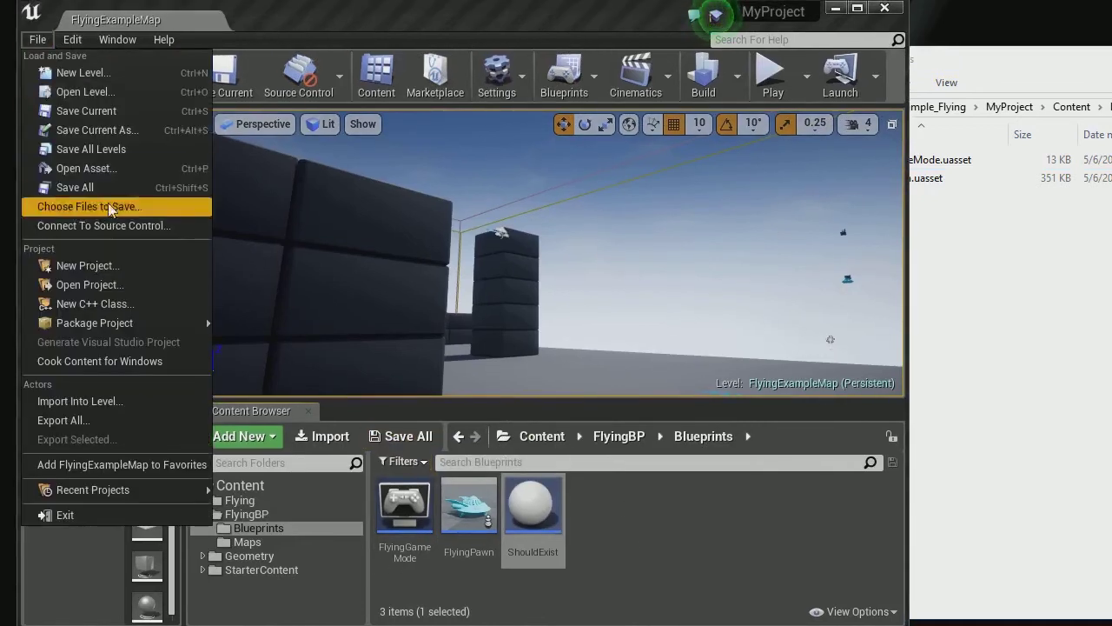
left_click(105, 187)
left_click_drag(447, 26, 336, 27)
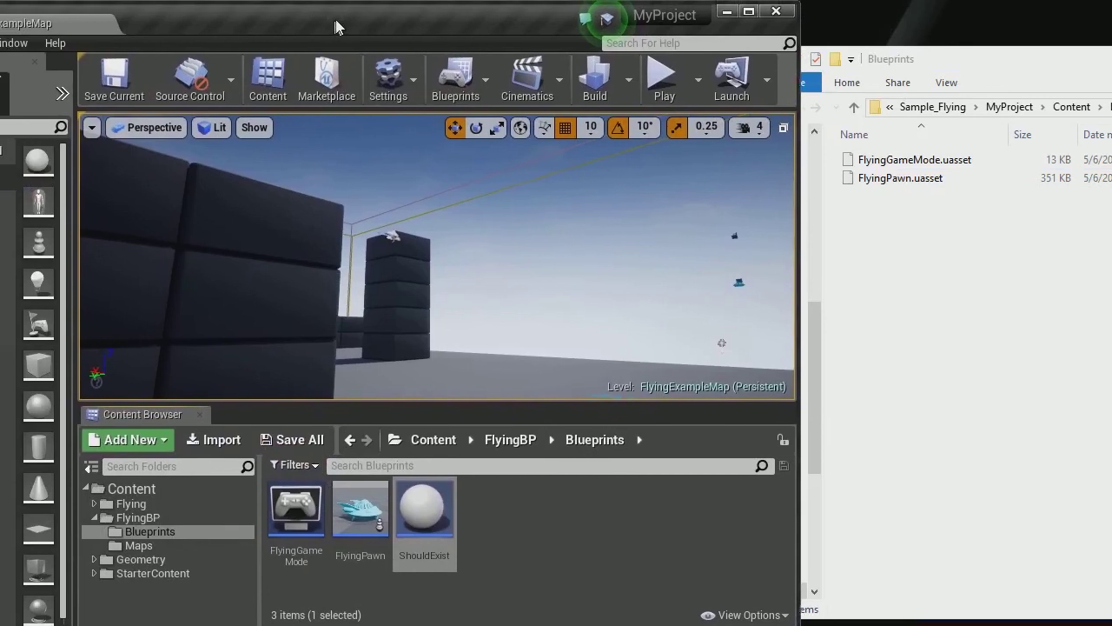
left_click(913, 218)
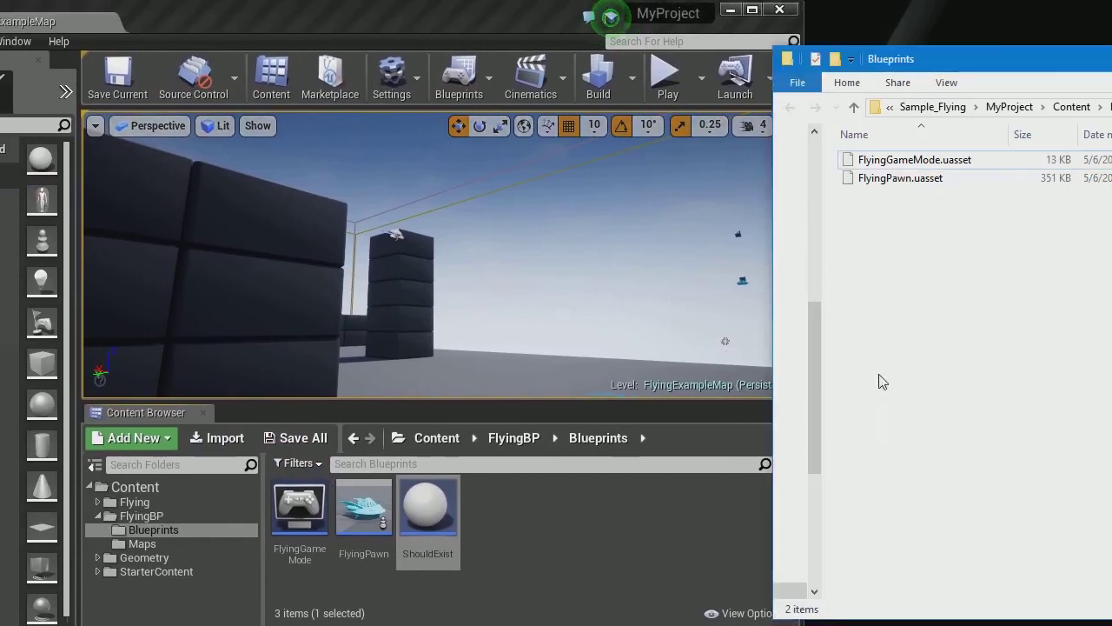
left_click_drag(878, 145, 962, 323)
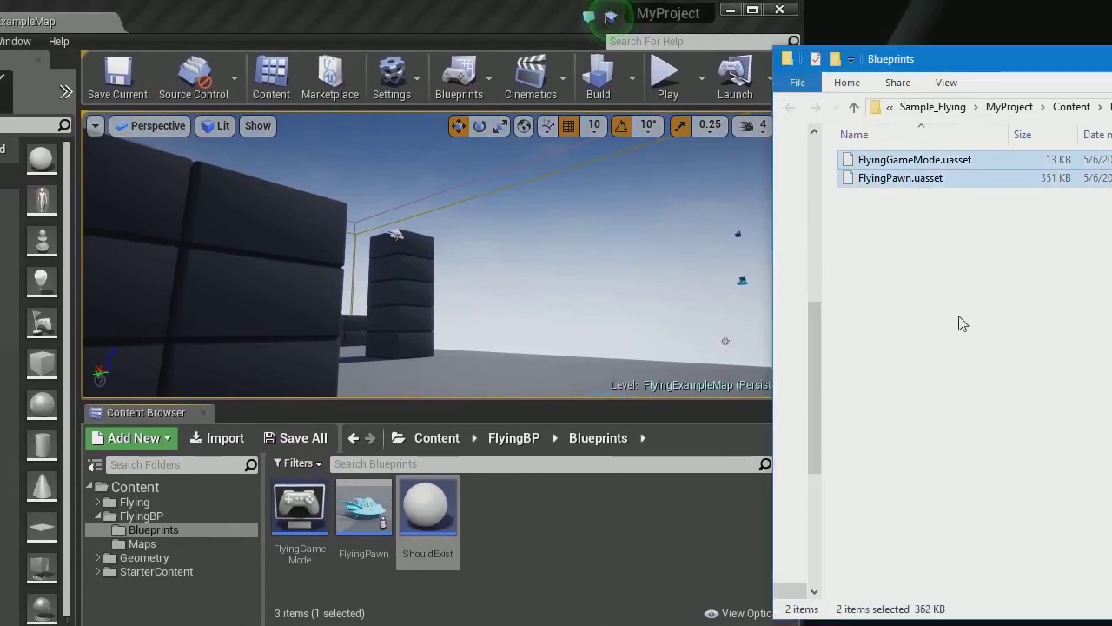
left_click(927, 266)
left_click(463, 567)
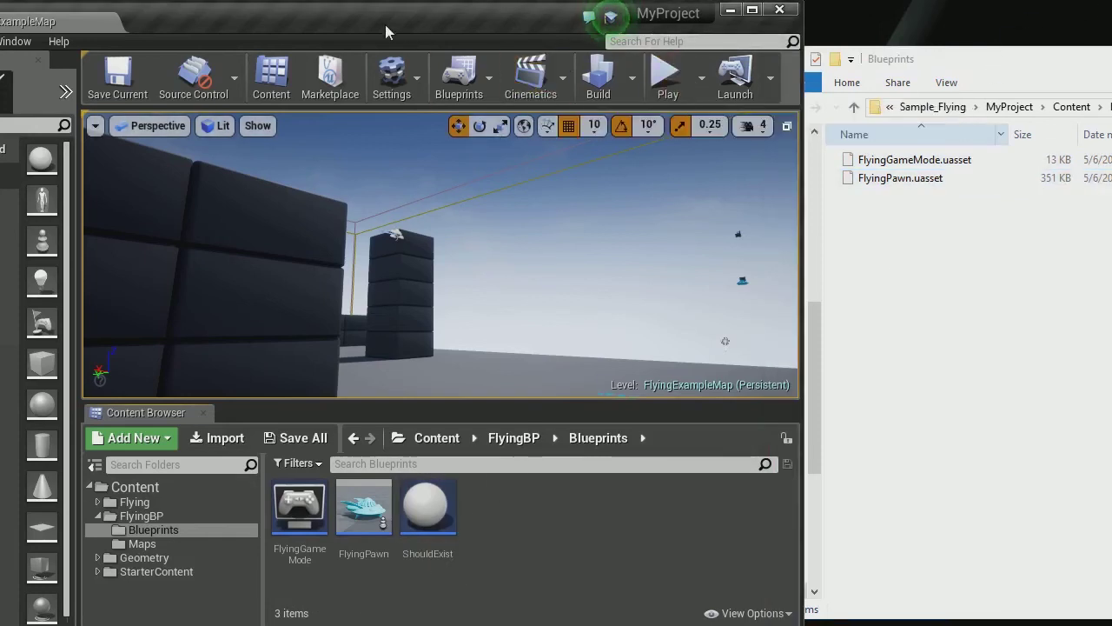
Step: Close the Unreal Editor, reopen MyProject from the Epic Games Launcher's library, and move the launcher out of the way
left_click_drag(385, 24, 434, 28)
left_click(828, 13)
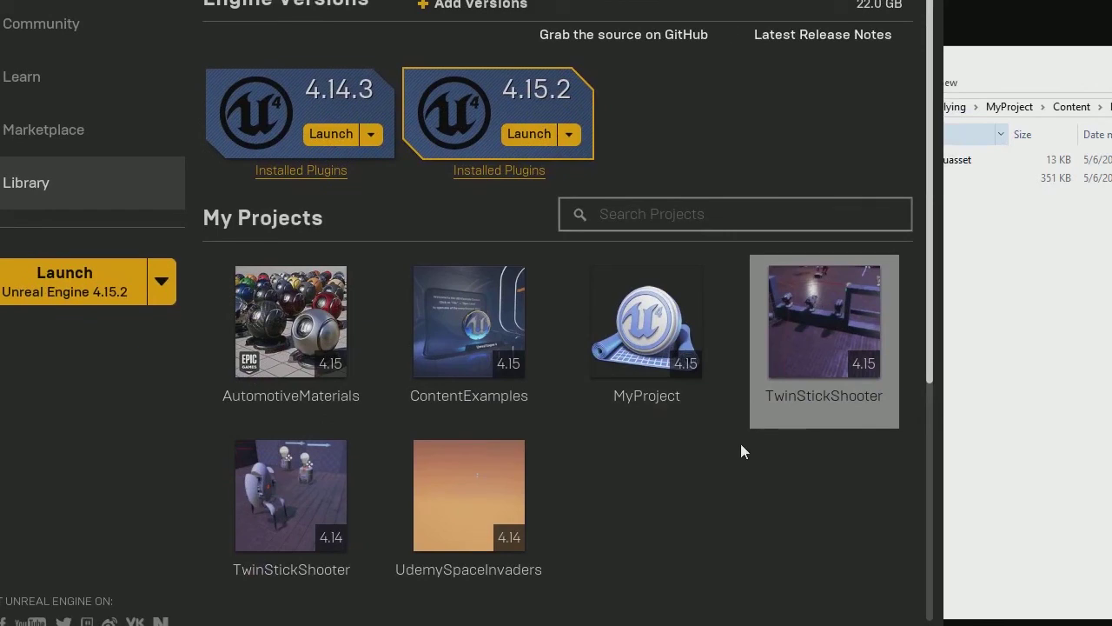
double_click(648, 317)
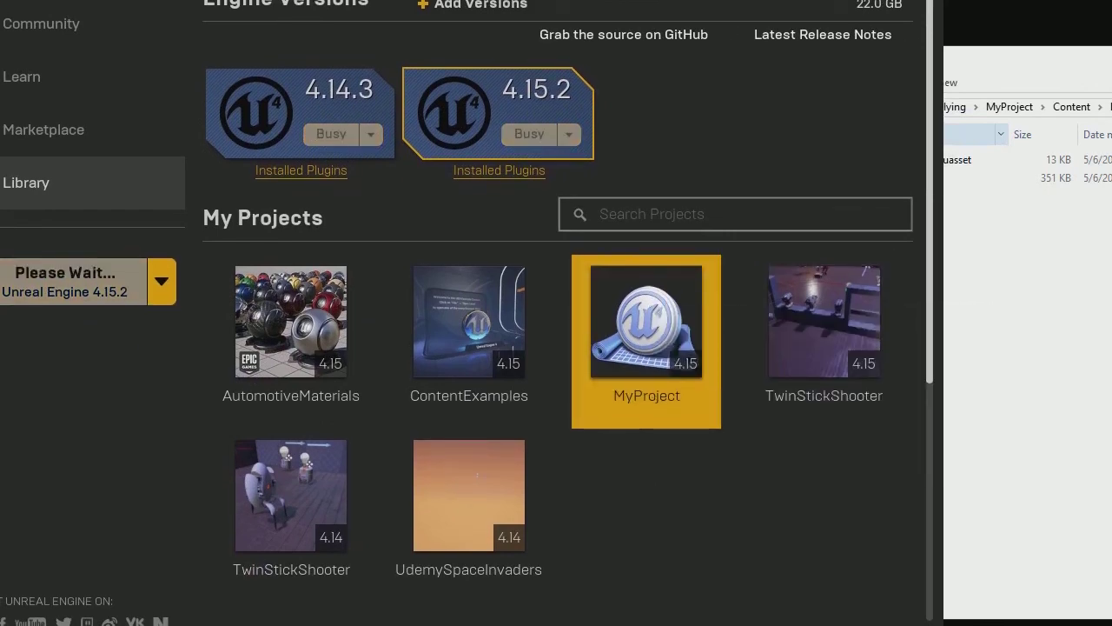
left_click_drag(285, 0, 277, 550)
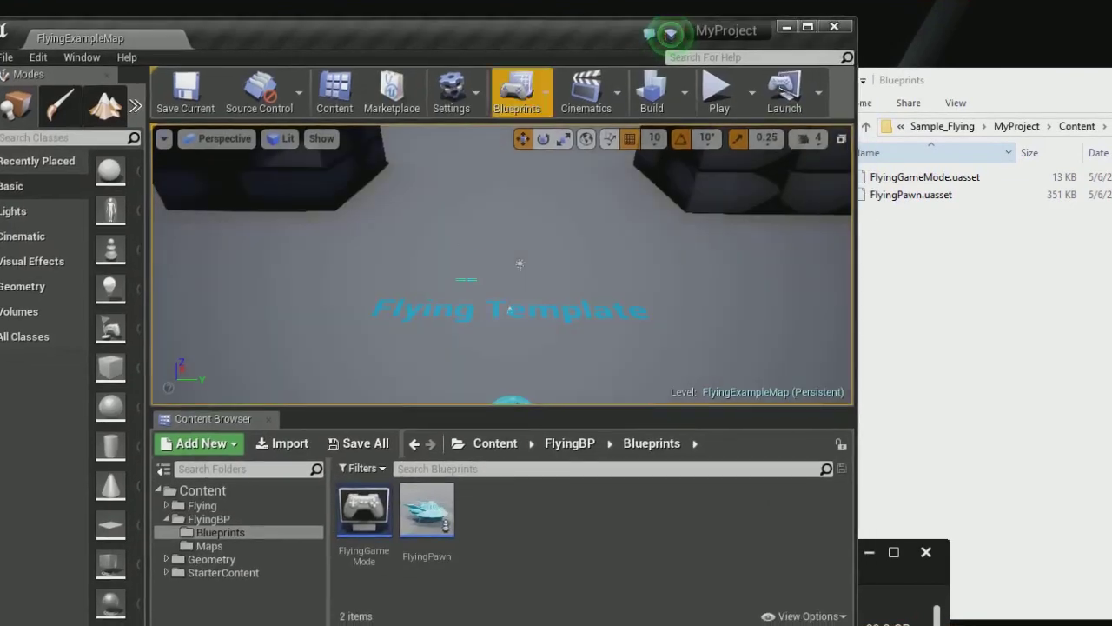
Step: Compare the project's FlyingBP Blueprints folder in the reopened editor with the Blueprints folder on disk, arranging both windows side by side
left_click(220, 532)
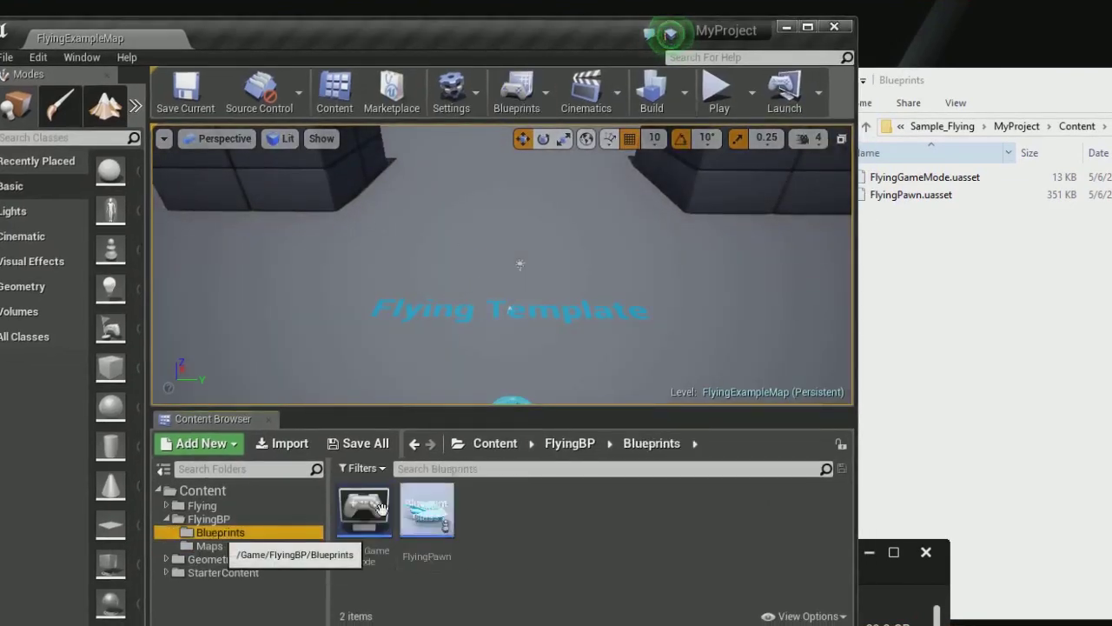
left_click_drag(532, 409, 532, 437)
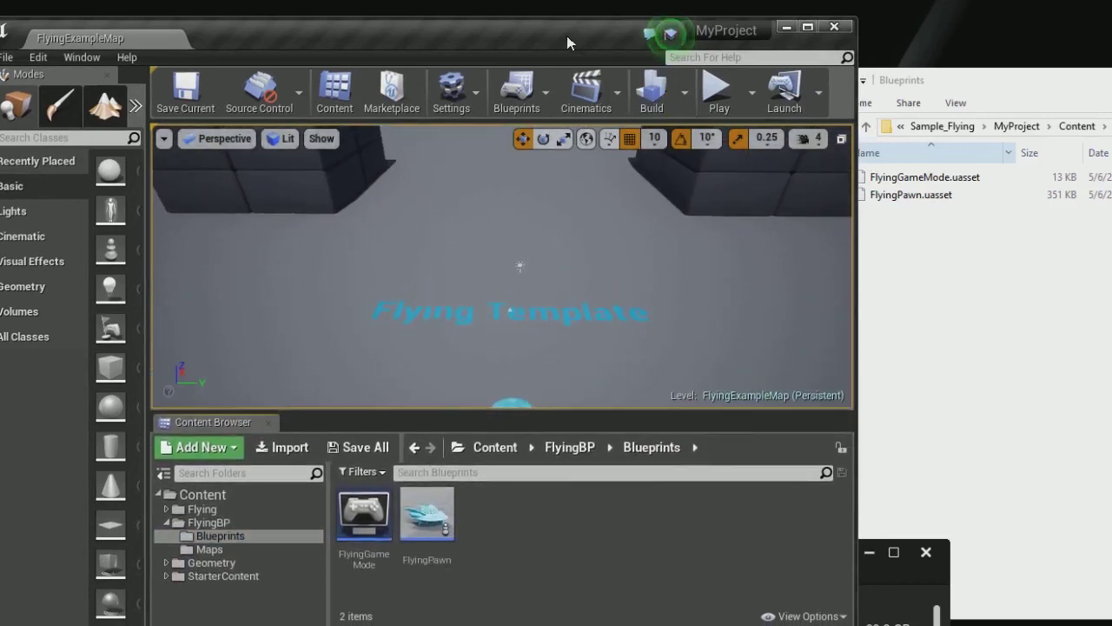
left_click_drag(567, 42, 562, 28)
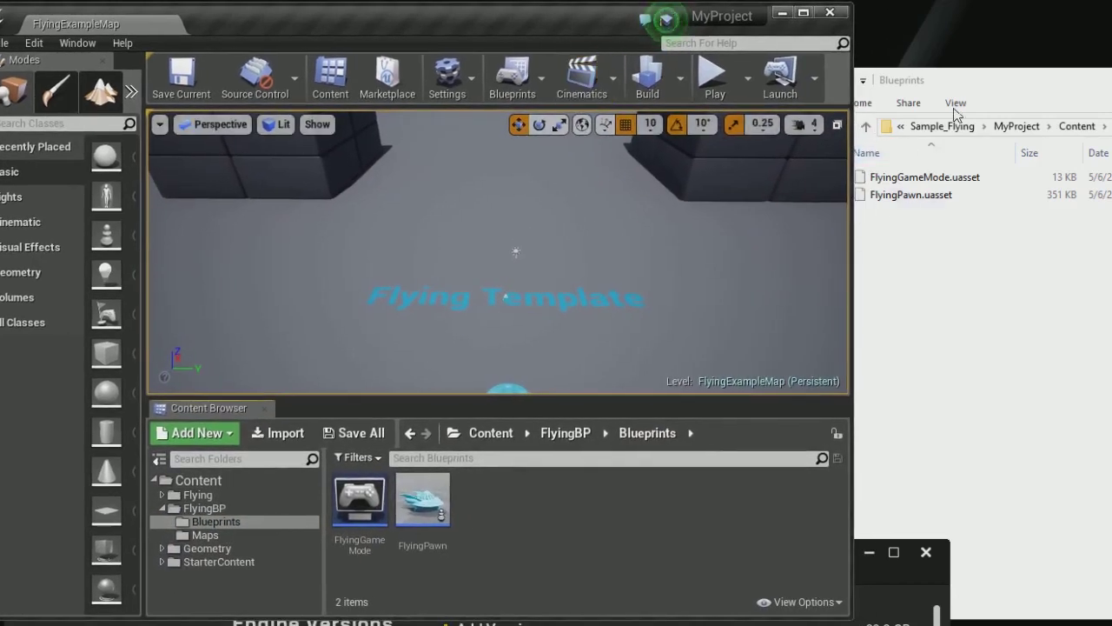
left_click_drag(981, 87, 1015, 71)
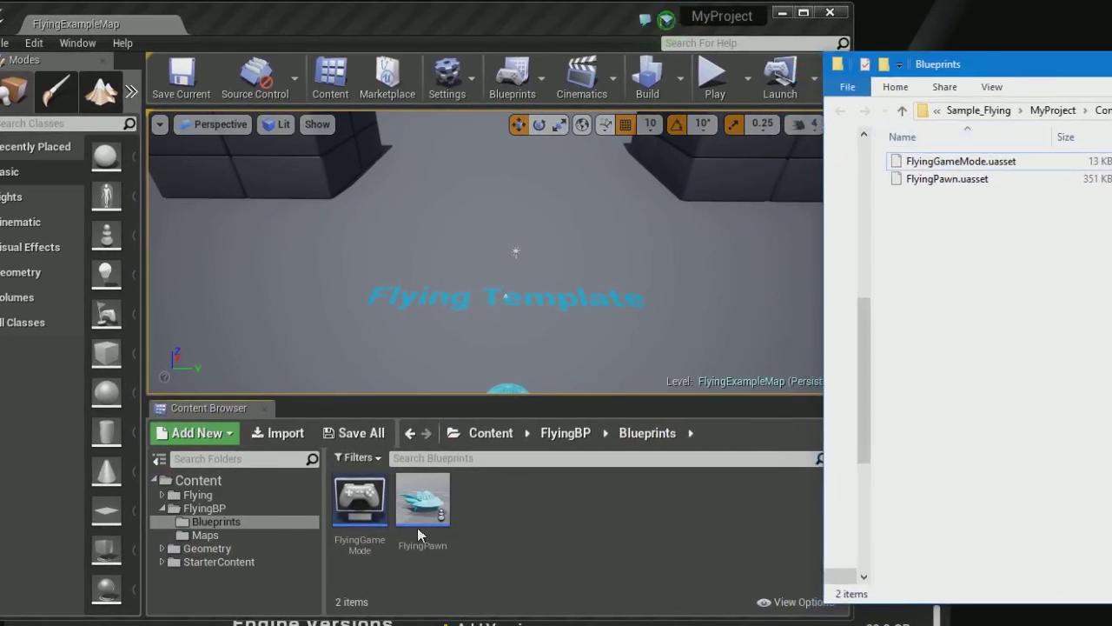
left_click(499, 514)
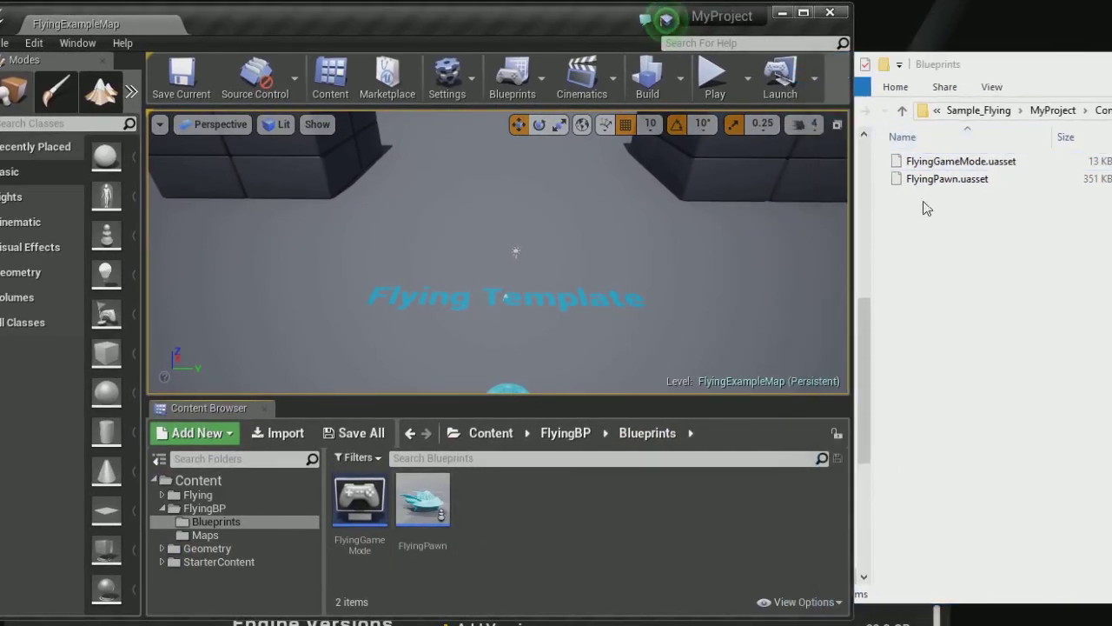
Step: Try naming a new Actor Blueprint ShouldExist in the reopened project's Blueprints folder, and cancel its creation
right_click(528, 503)
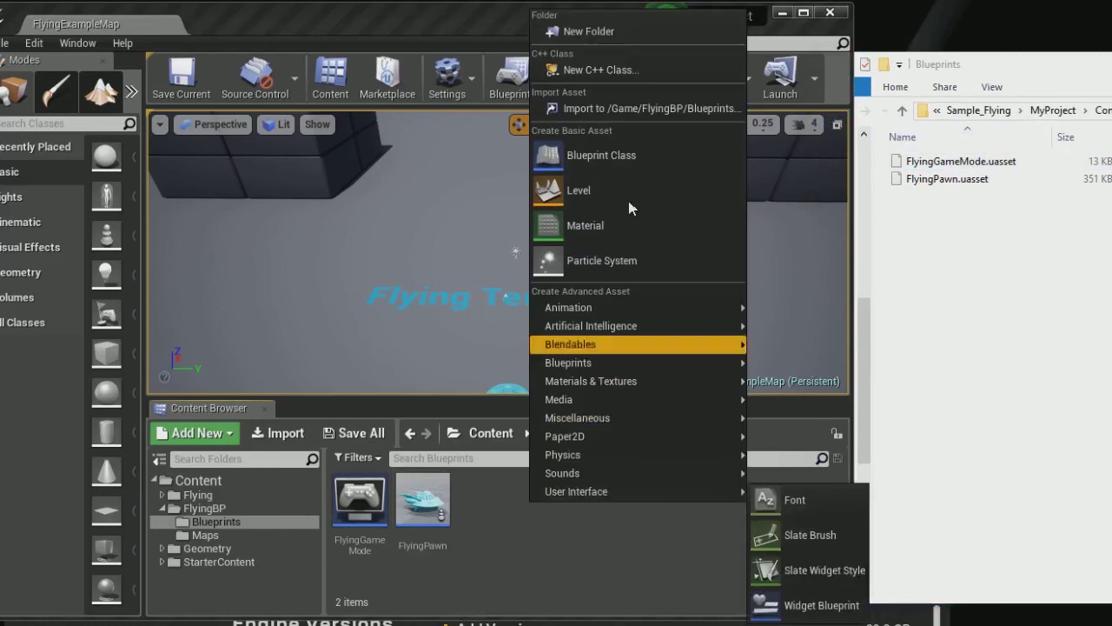
left_click(619, 158)
left_click(465, 110)
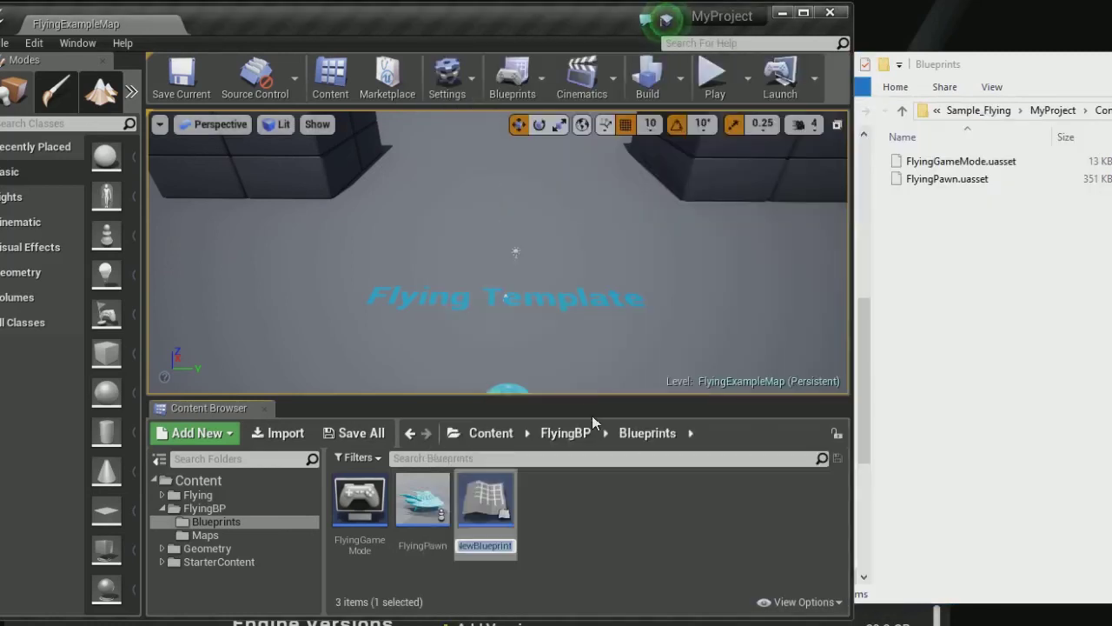
type("Should")
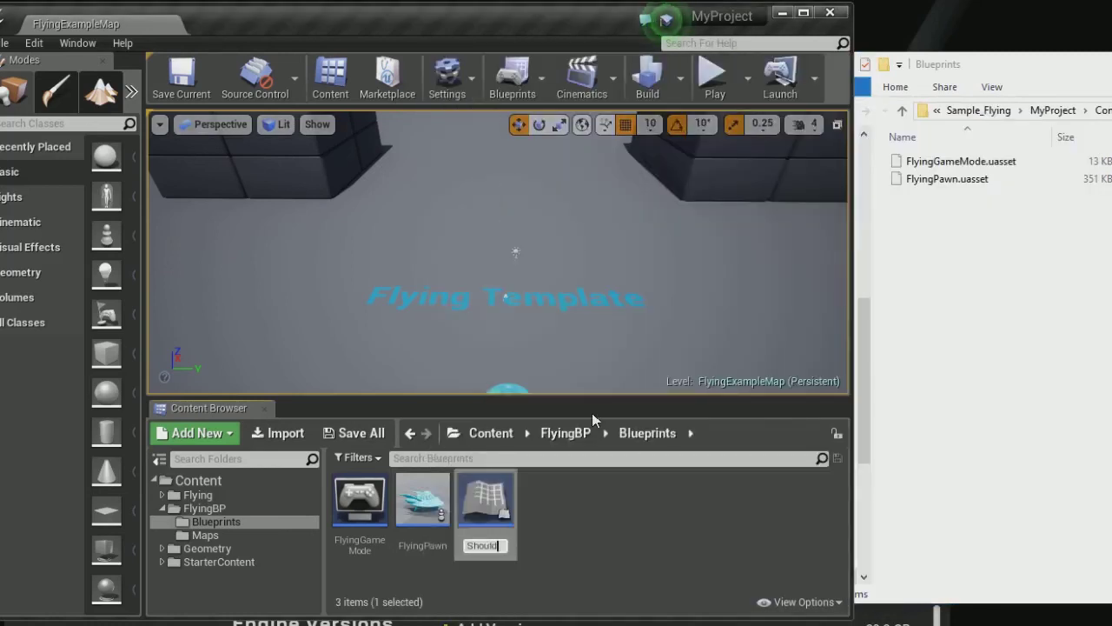
type("Exist")
key("ctrl+a")
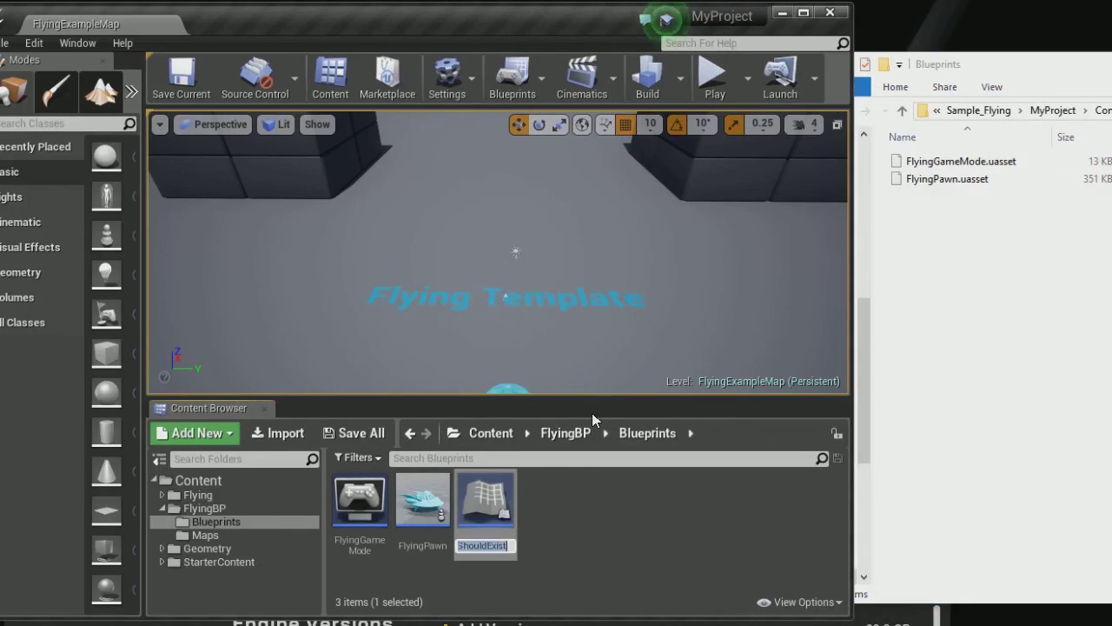
key("Escape")
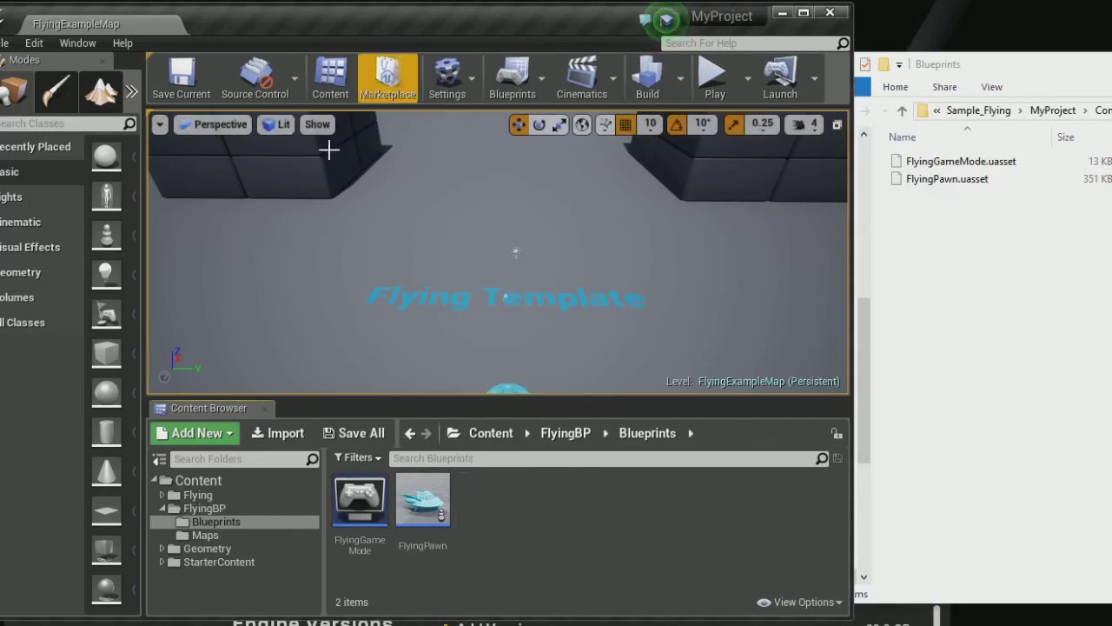
Step: Switch to the Epic Games Launcher and examine the installed engine versions in the library
left_click_drag(496, 18, 492, 16)
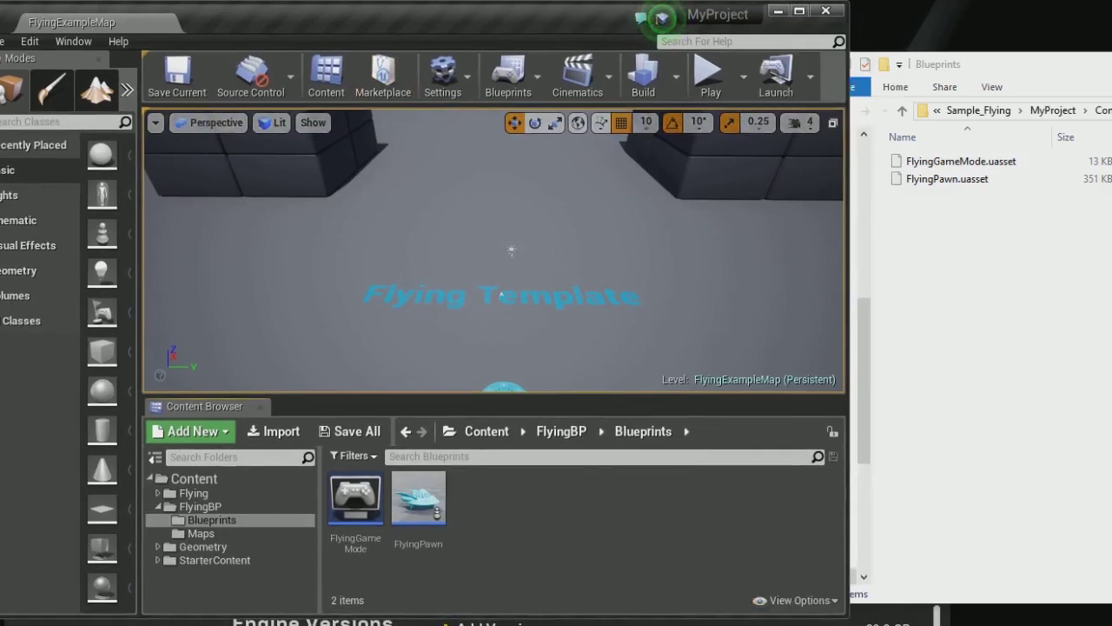
left_click_drag(595, 553, 576, 139)
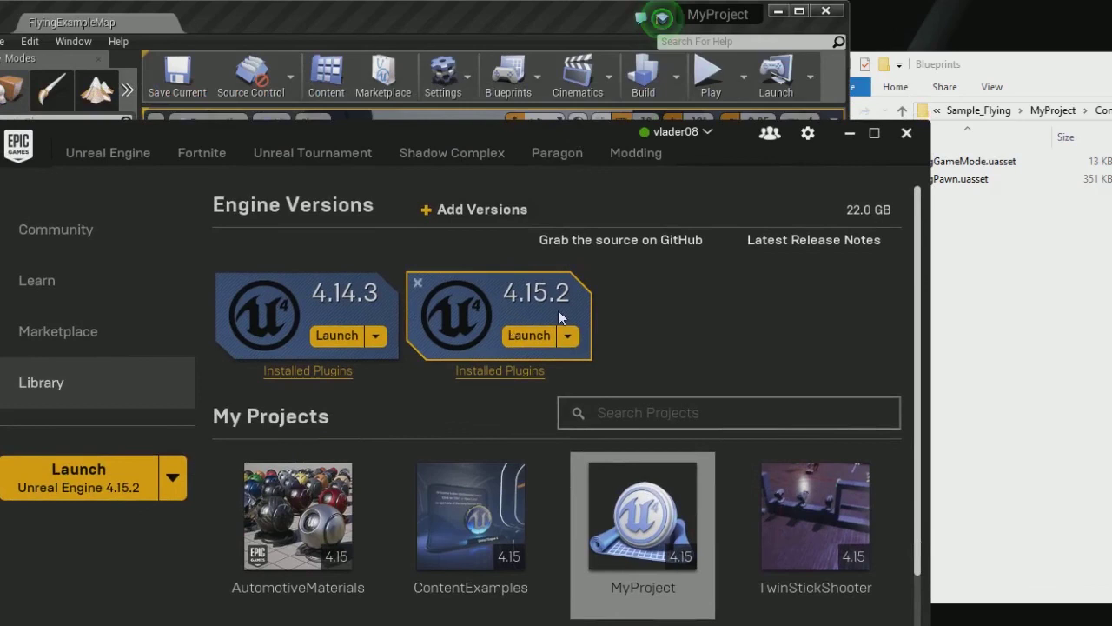